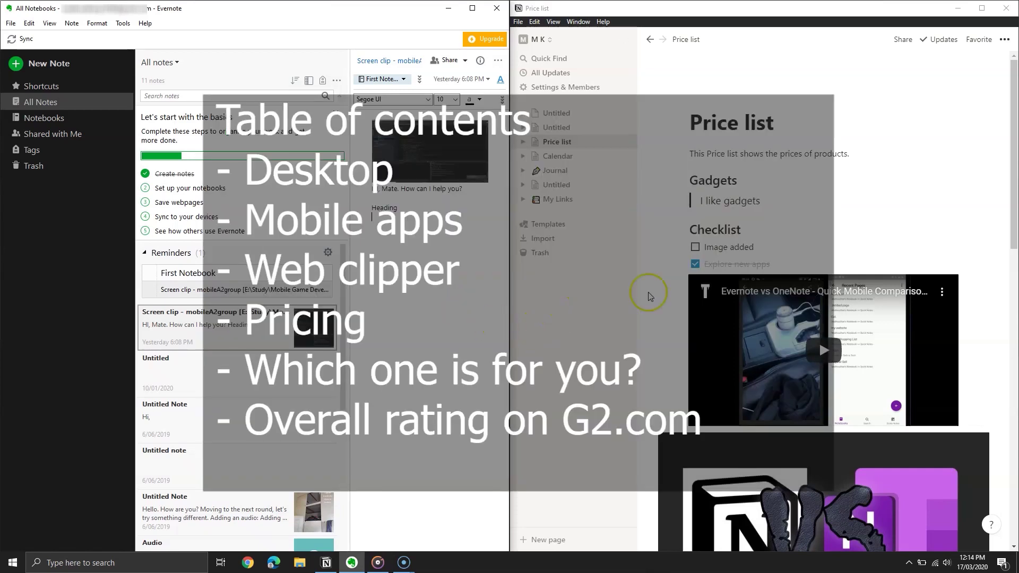
Step: Look through the Evernote notes list and the Notion Price list page down to its last embedded map
{"action": "scroll", "coordinate": [659, 289], "scroll_direction": "down", "scroll_amount": 10}
{"action": "scroll", "coordinate": [304, 325], "scroll_direction": "down", "scroll_amount": 4}
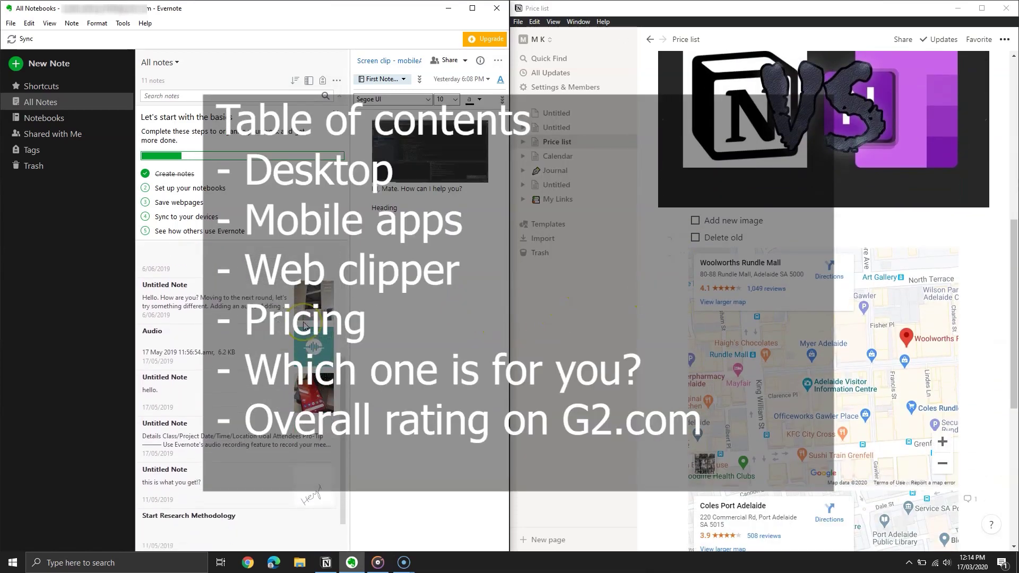
{"action": "scroll", "coordinate": [304, 325], "scroll_direction": "up", "scroll_amount": 4}
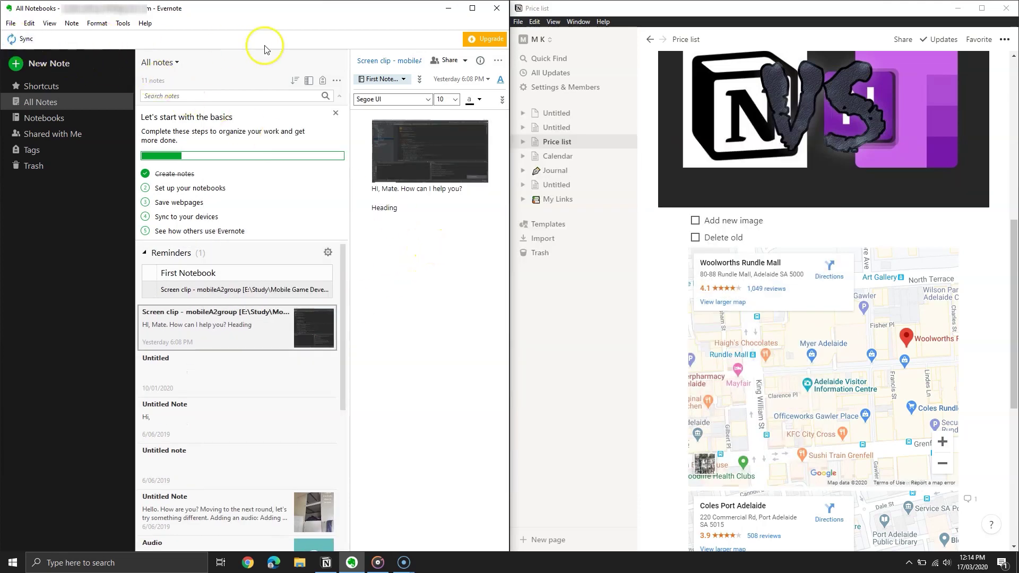
{"action": "scroll", "coordinate": [663, 241], "scroll_direction": "down", "scroll_amount": 5}
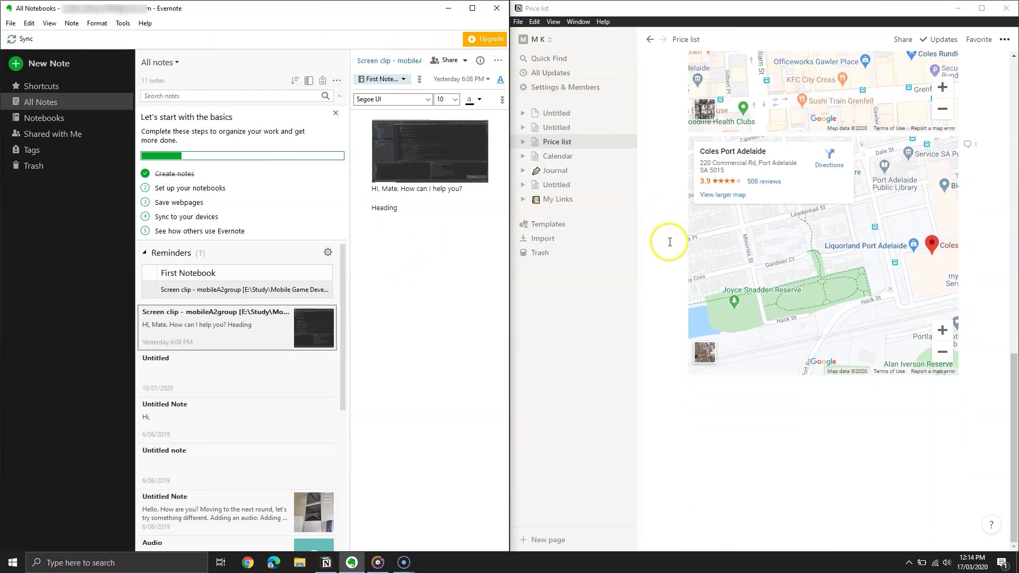
{"action": "scroll", "coordinate": [668, 241], "scroll_direction": "up", "scroll_amount": 10}
{"action": "scroll", "coordinate": [670, 242], "scroll_direction": "up", "scroll_amount": 3}
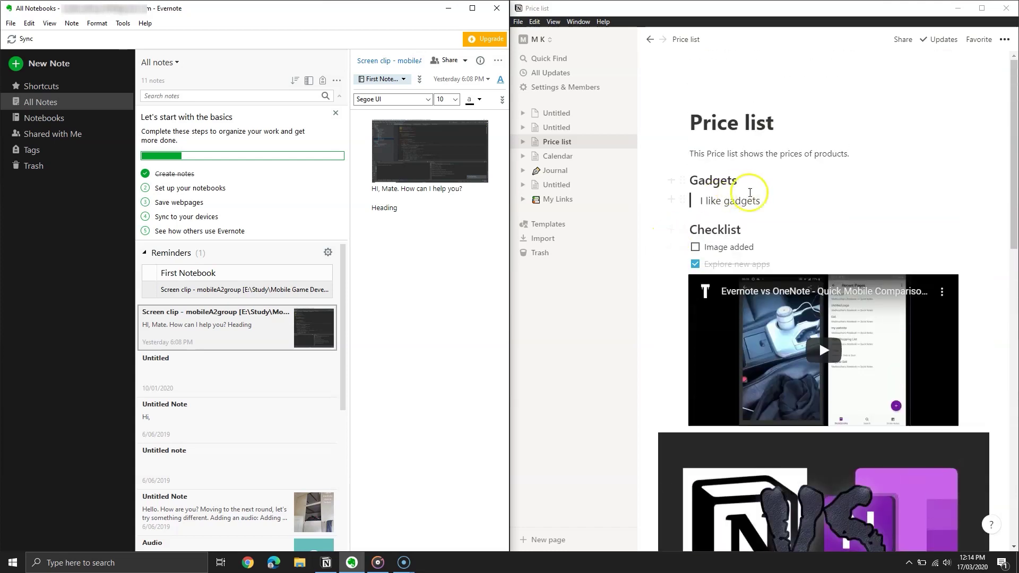
{"action": "scroll", "coordinate": [702, 242], "scroll_direction": "down", "scroll_amount": 10}
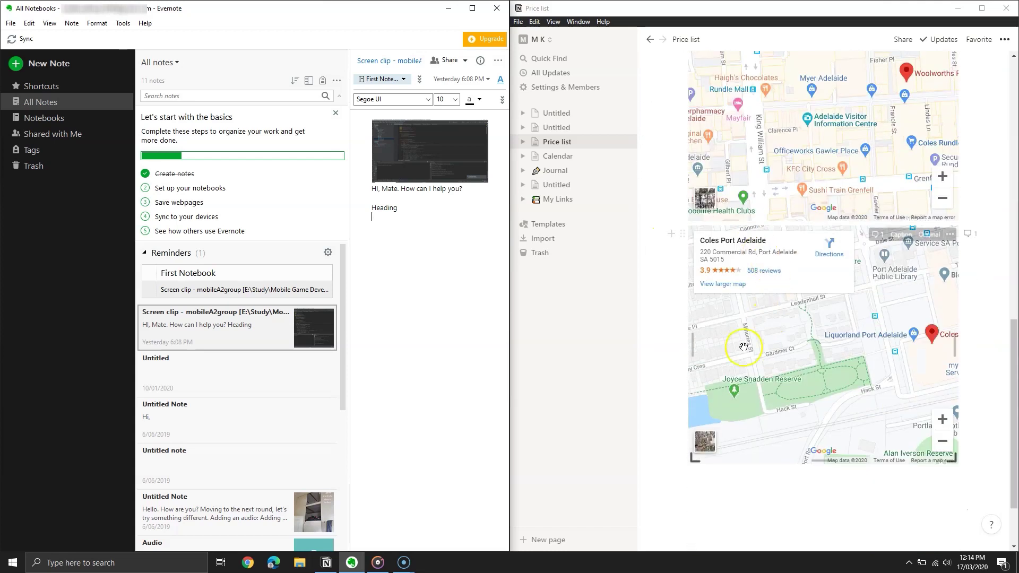
{"action": "scroll", "coordinate": [212, 364], "scroll_direction": "down", "scroll_amount": 3}
{"action": "scroll", "coordinate": [212, 359], "scroll_direction": "up", "scroll_amount": 3}
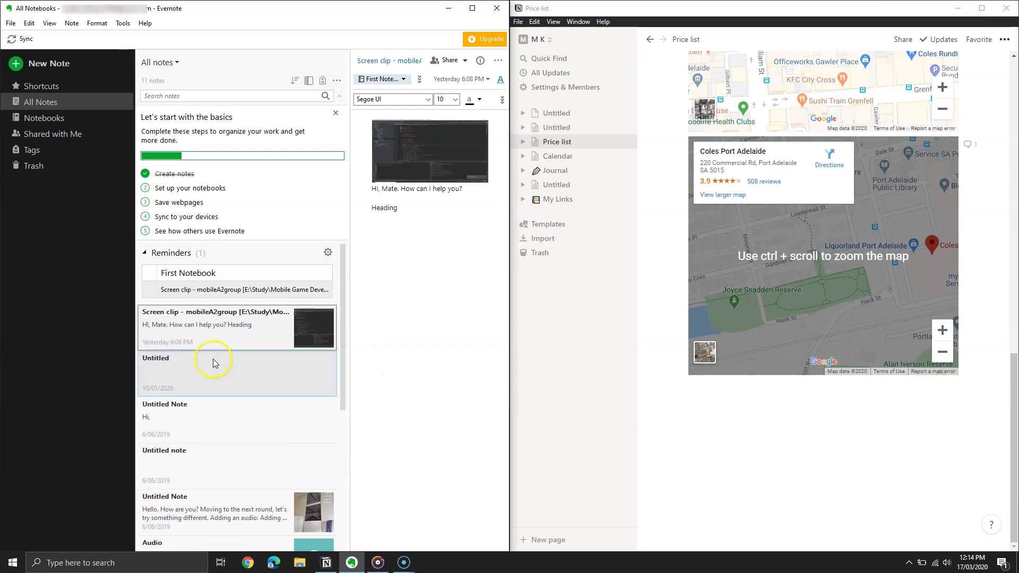
Step: In Evernote, check the actions available for the Untitled note and open the screen clip note in its own window
{"action": "double_click", "coordinate": [212, 326]}
{"action": "left_click", "coordinate": [800, 104]}
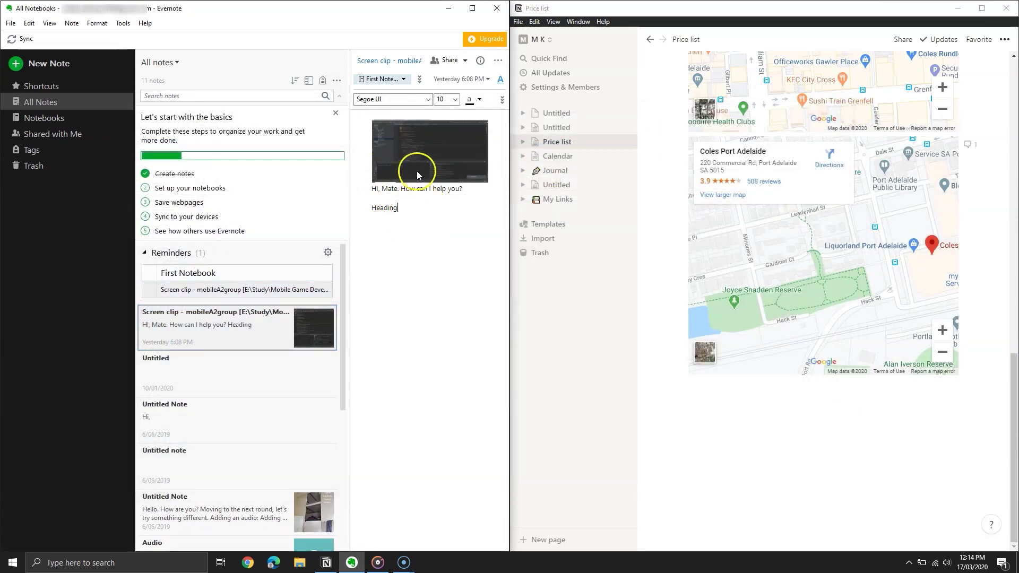
{"action": "left_click", "coordinate": [236, 378]}
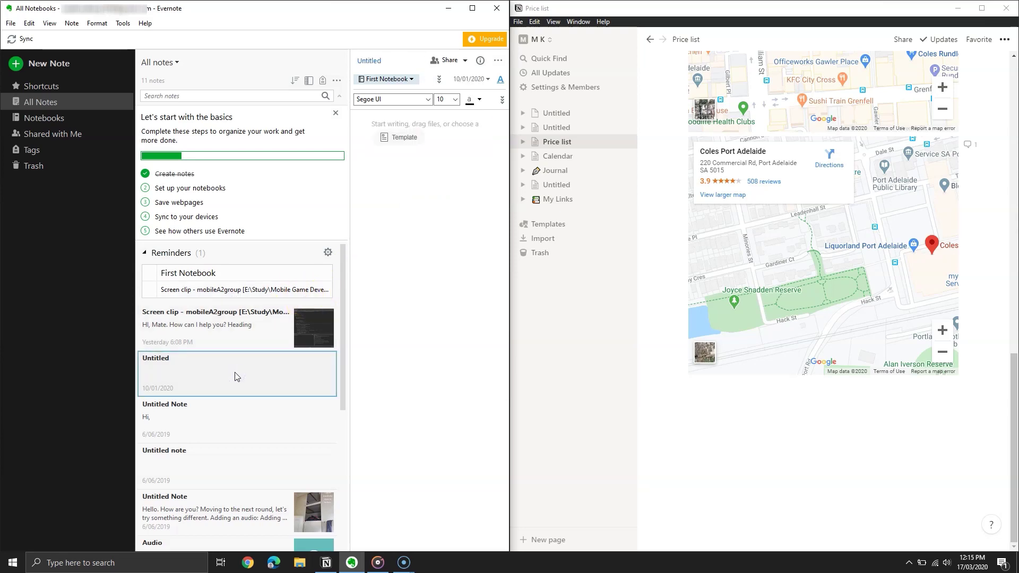
{"action": "right_click", "coordinate": [237, 375]}
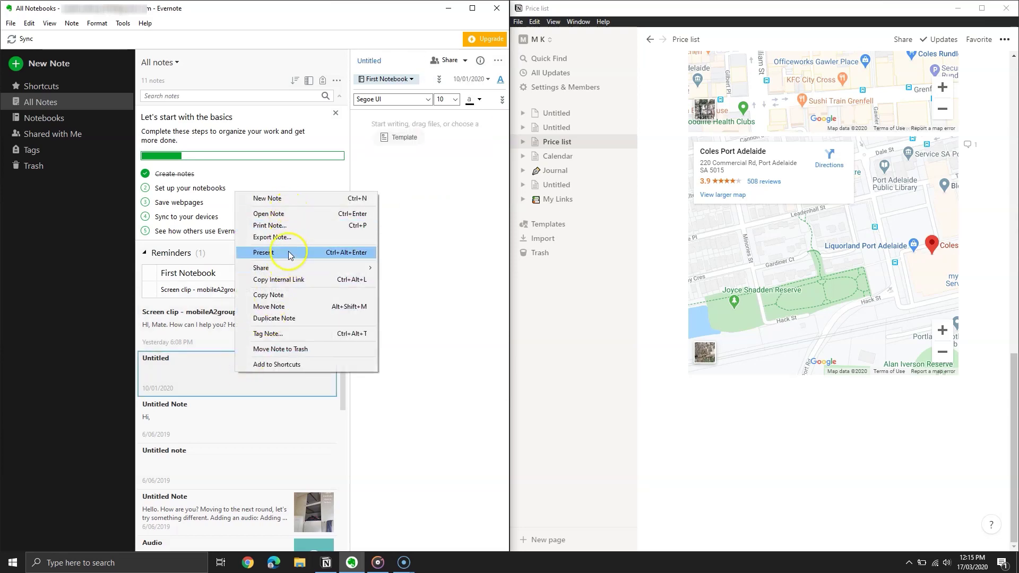
{"action": "left_click", "coordinate": [203, 315]}
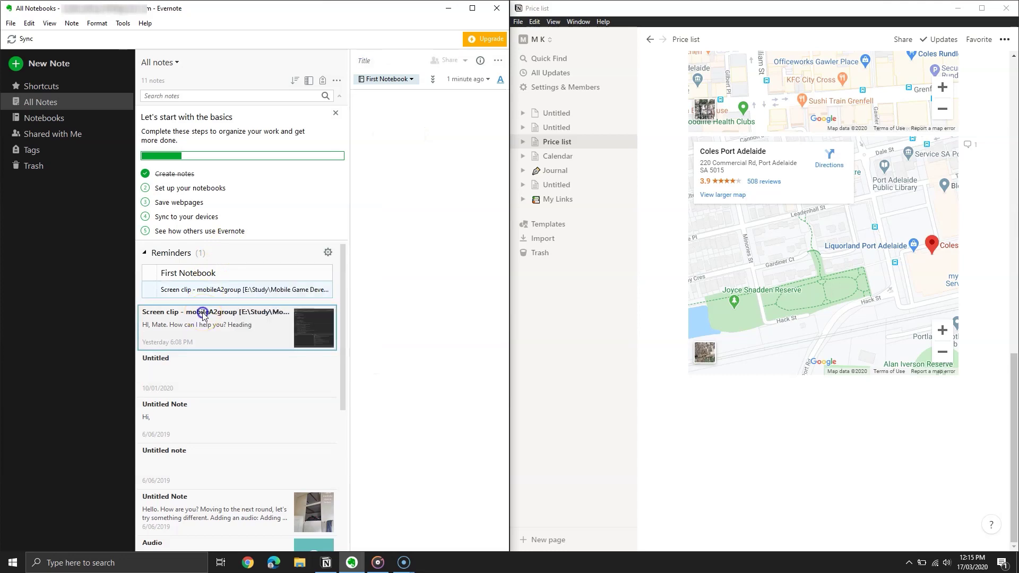
{"action": "double_click", "coordinate": [202, 316]}
{"action": "left_click_drag", "start_coordinate": [453, 107], "coordinate": [1, 176]}
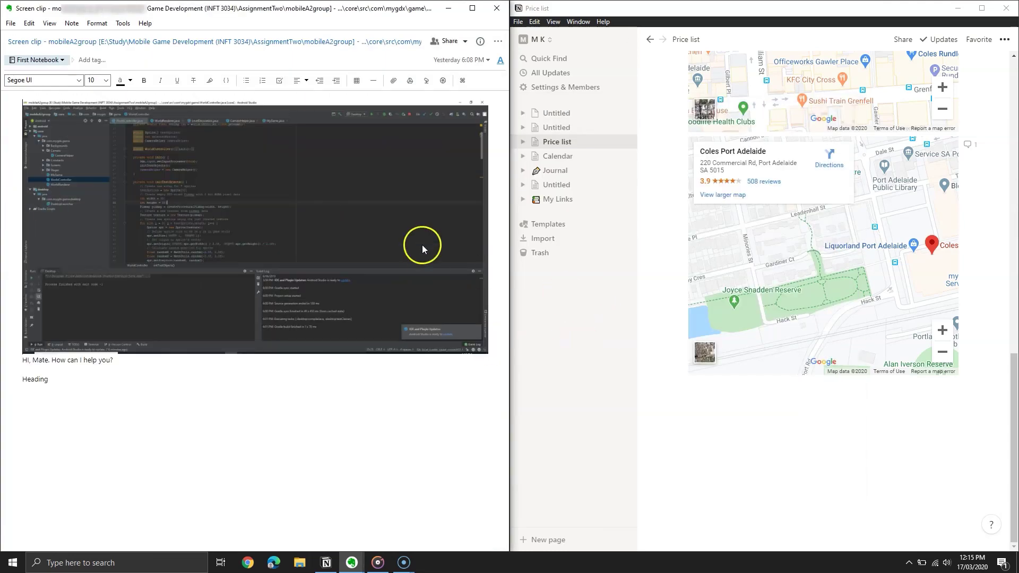
Step: Switch to Notion to review the Price list page, and compare it with the Heading line in Evernote's screen clip note
{"action": "left_click", "coordinate": [557, 142]}
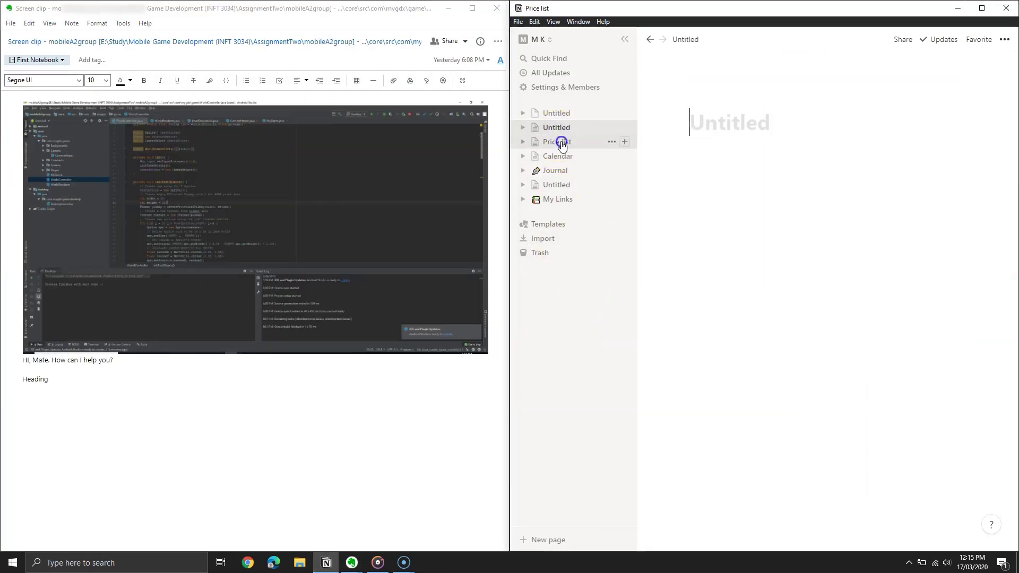
{"action": "scroll", "coordinate": [743, 242], "scroll_direction": "down", "scroll_amount": 6}
{"action": "scroll", "coordinate": [788, 245], "scroll_direction": "down", "scroll_amount": 8}
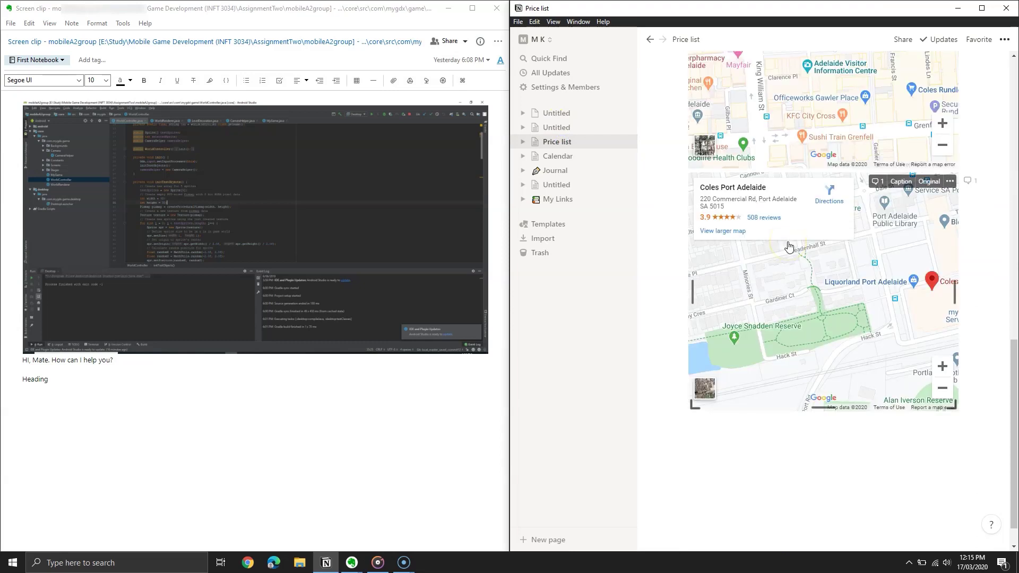
{"action": "left_click", "coordinate": [208, 414]}
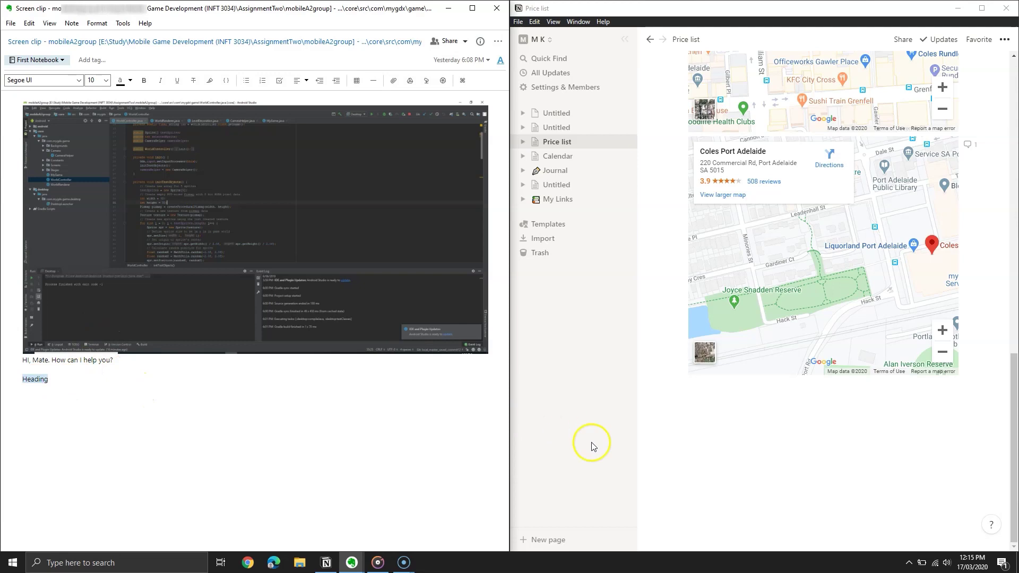
Step: In Notion, add a Heading 2 block reading "List" below the last map on the Price list page
{"action": "left_click", "coordinate": [724, 423]}
{"action": "left_click", "coordinate": [669, 405]}
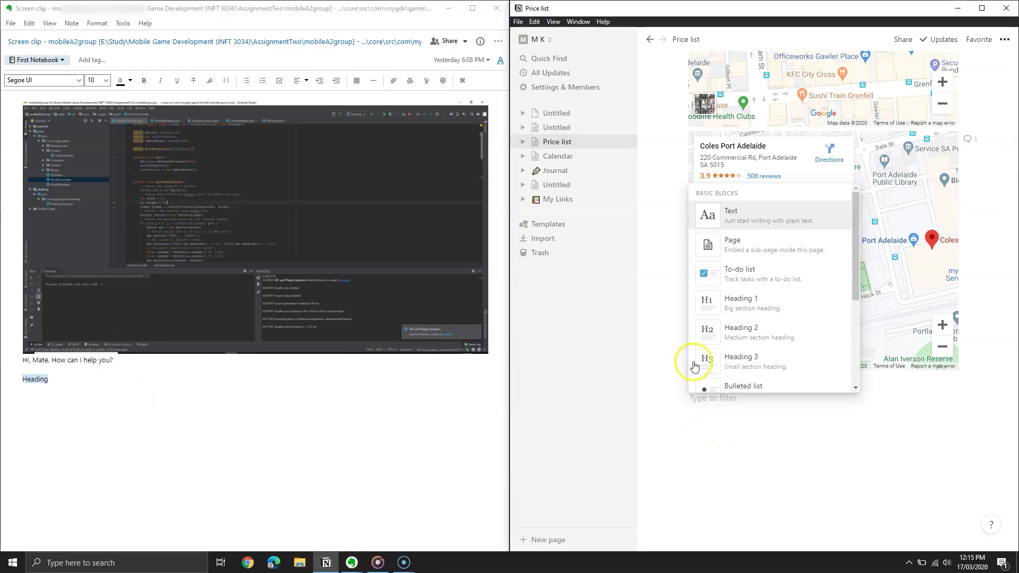
{"action": "scroll", "coordinate": [733, 329], "scroll_direction": "down", "scroll_amount": 3}
{"action": "scroll", "coordinate": [739, 314], "scroll_direction": "down", "scroll_amount": 3}
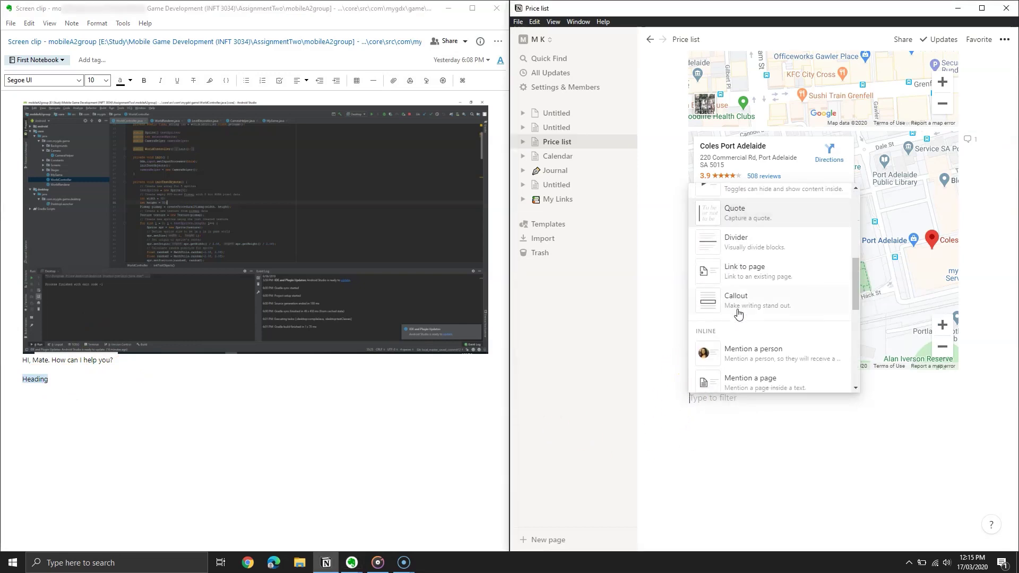
{"action": "scroll", "coordinate": [760, 294], "scroll_direction": "up", "scroll_amount": 5}
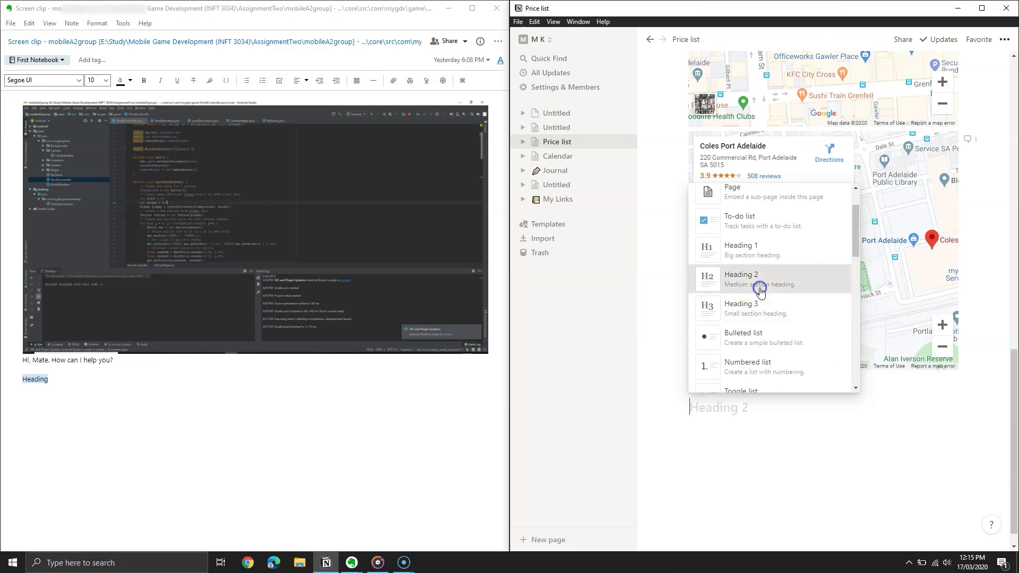
{"action": "left_click", "coordinate": [759, 284]}
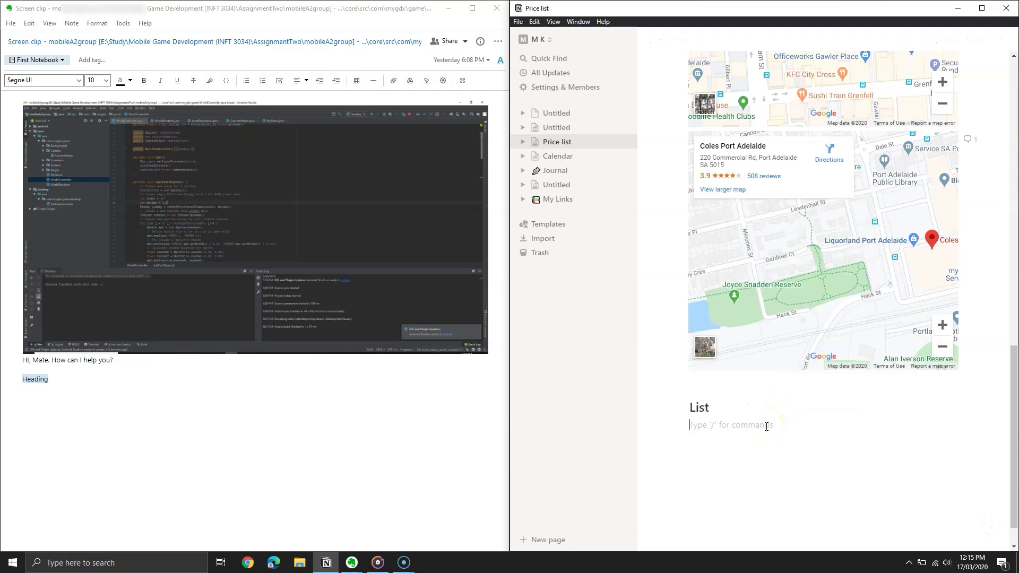
Step: Insert a full-page table with one extra row under the List heading, and return to the Price list page to view its link
{"action": "left_click", "coordinate": [671, 424]}
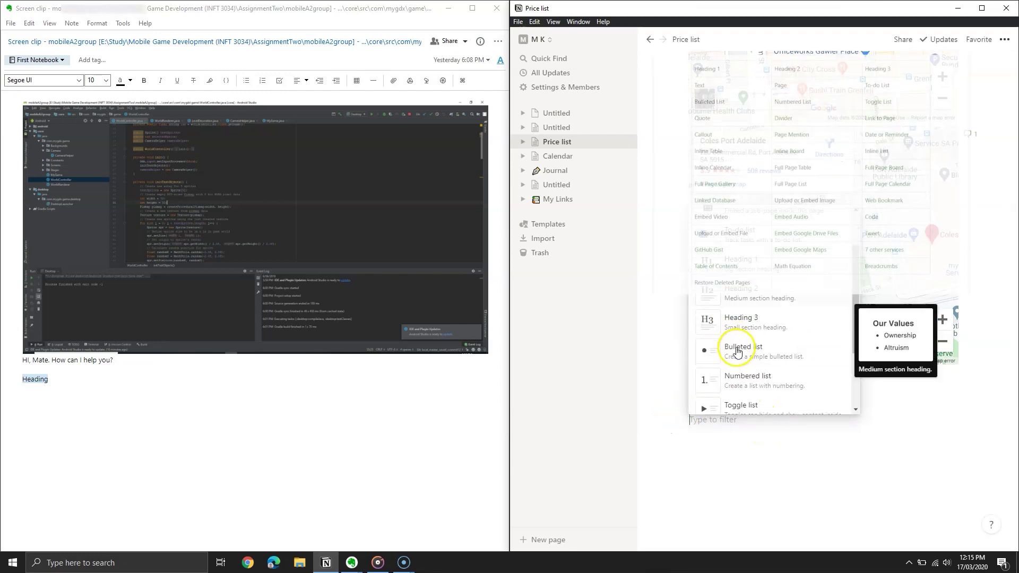
{"action": "scroll", "coordinate": [738, 352], "scroll_direction": "down", "scroll_amount": 2}
{"action": "scroll", "coordinate": [738, 351], "scroll_direction": "down", "scroll_amount": 3}
{"action": "left_click", "coordinate": [770, 365]}
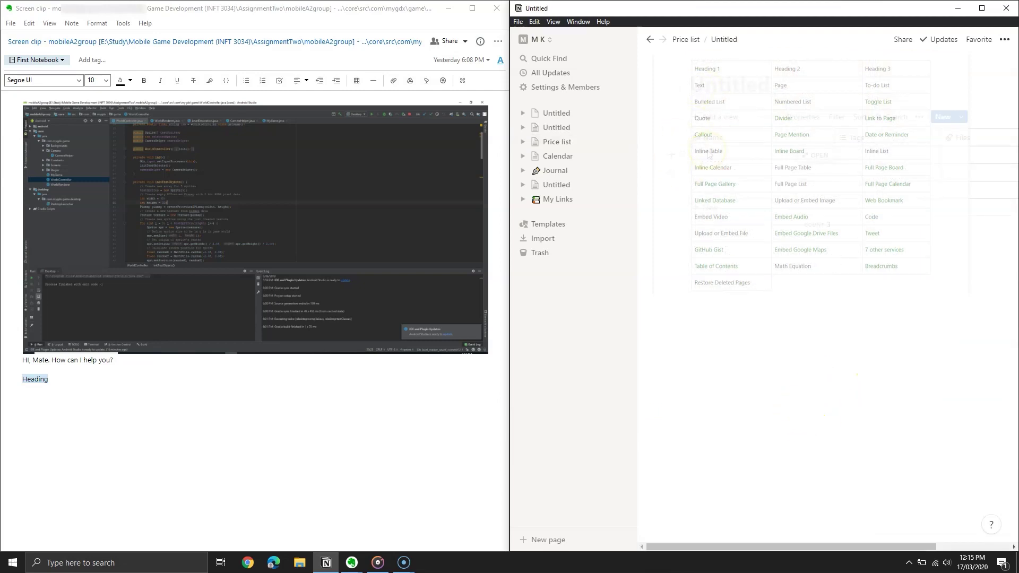
{"action": "left_click", "coordinate": [772, 208]}
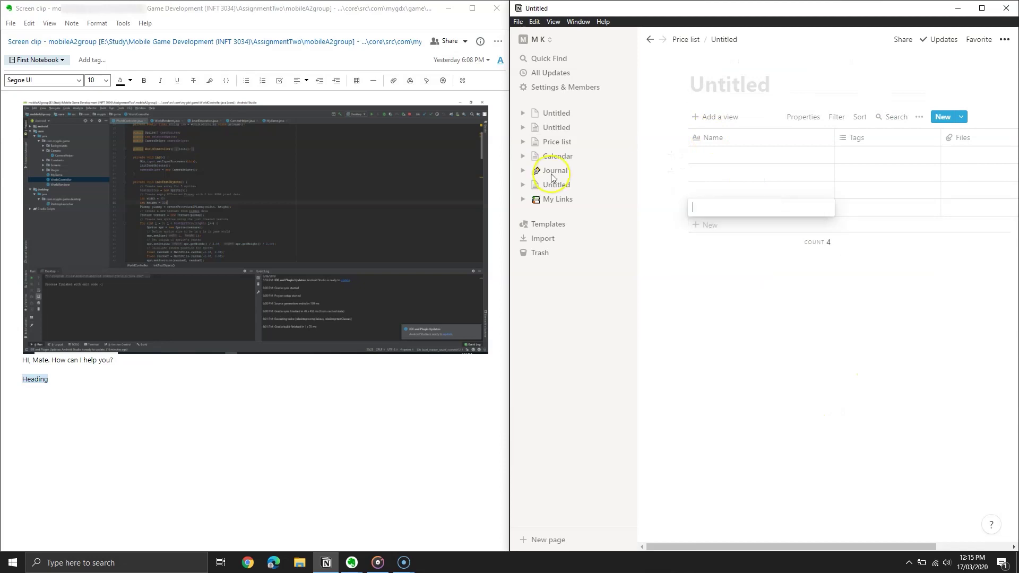
{"action": "left_click", "coordinate": [561, 142]}
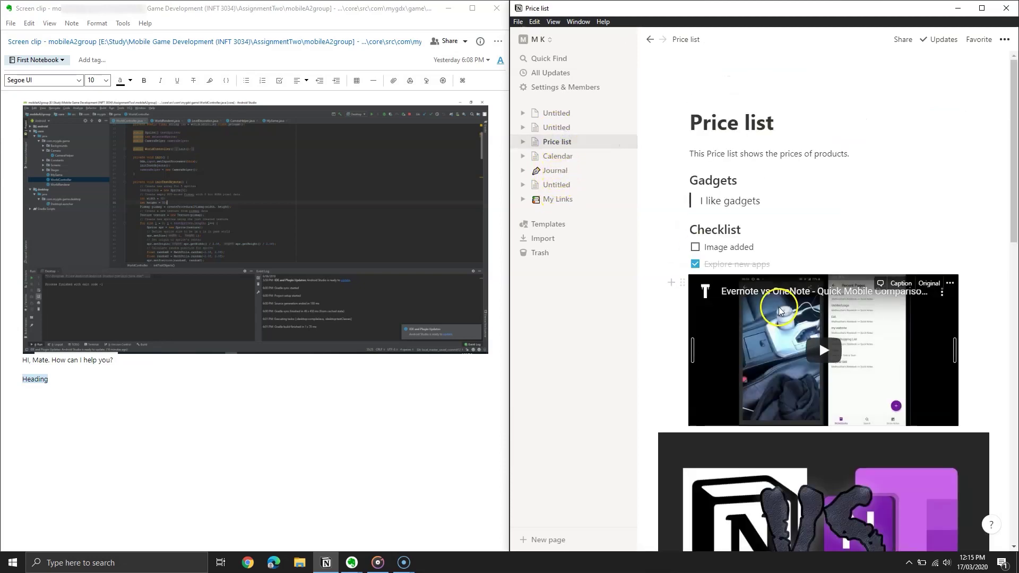
{"action": "scroll", "coordinate": [902, 243], "scroll_direction": "down", "scroll_amount": 15}
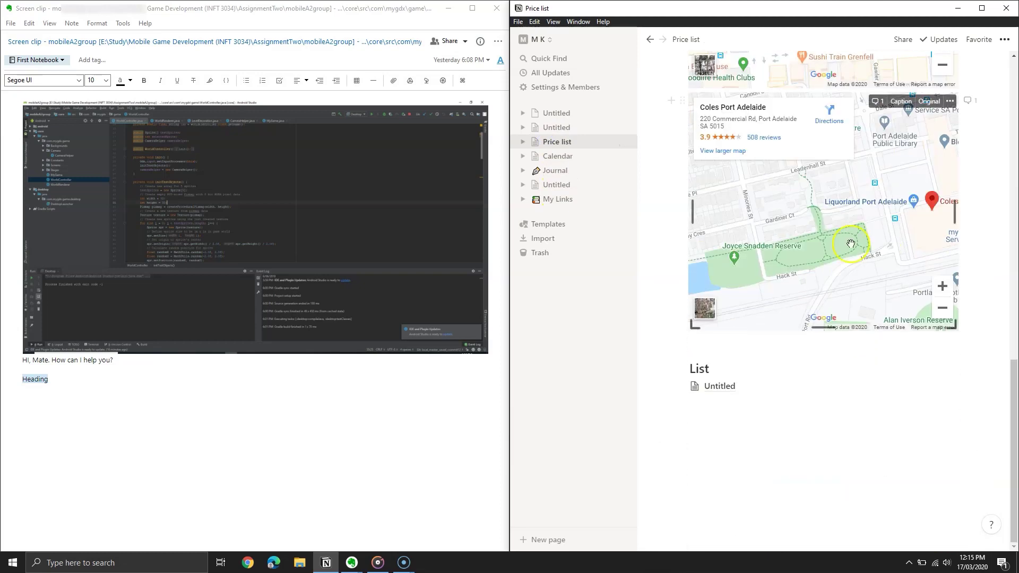
Step: Open the first Untitled page and insert a full-page calendar in it
{"action": "left_click", "coordinate": [566, 113]}
{"action": "left_click", "coordinate": [706, 154]}
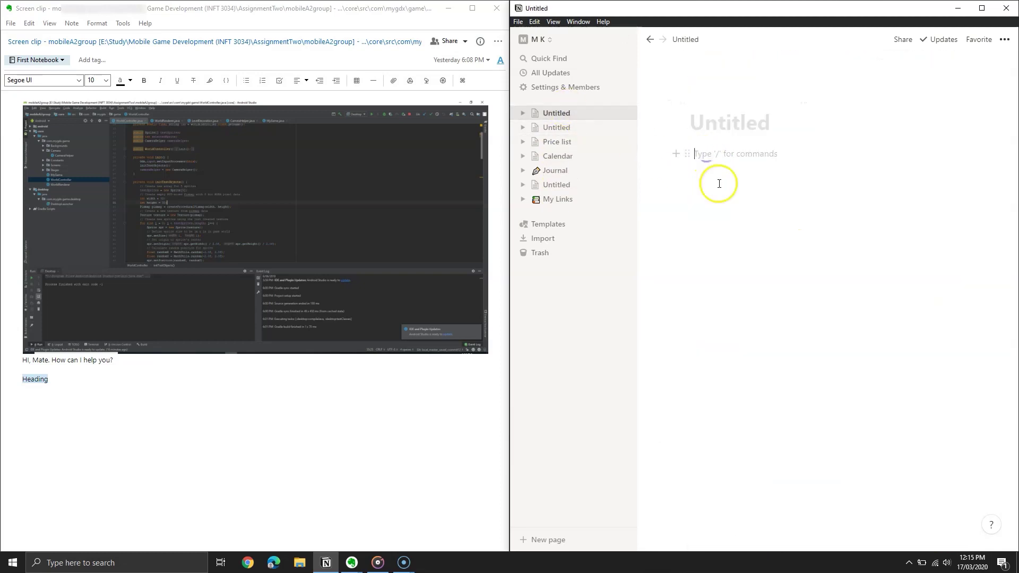
{"action": "left_click", "coordinate": [807, 333]}
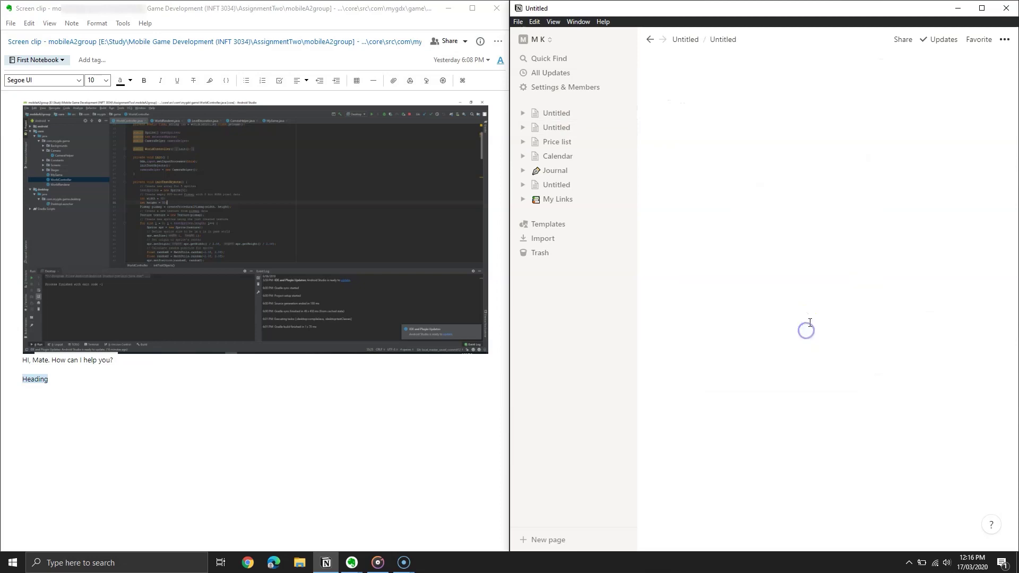
{"action": "left_click", "coordinate": [756, 190]}
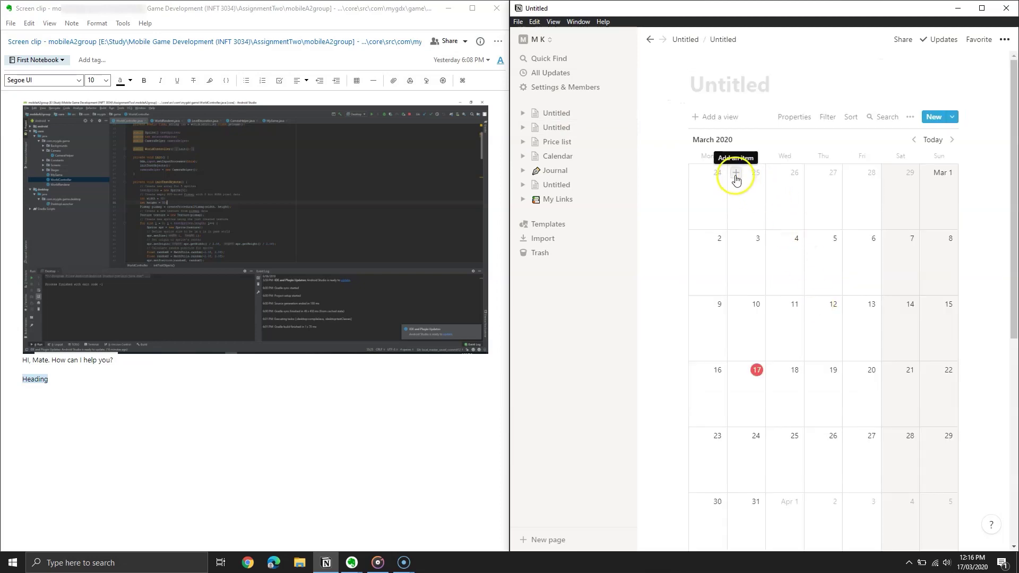
Step: Add a calendar item titled "Tasks" on March 18, 2020 with the text "Finish the video."
{"action": "left_click", "coordinate": [776, 372]}
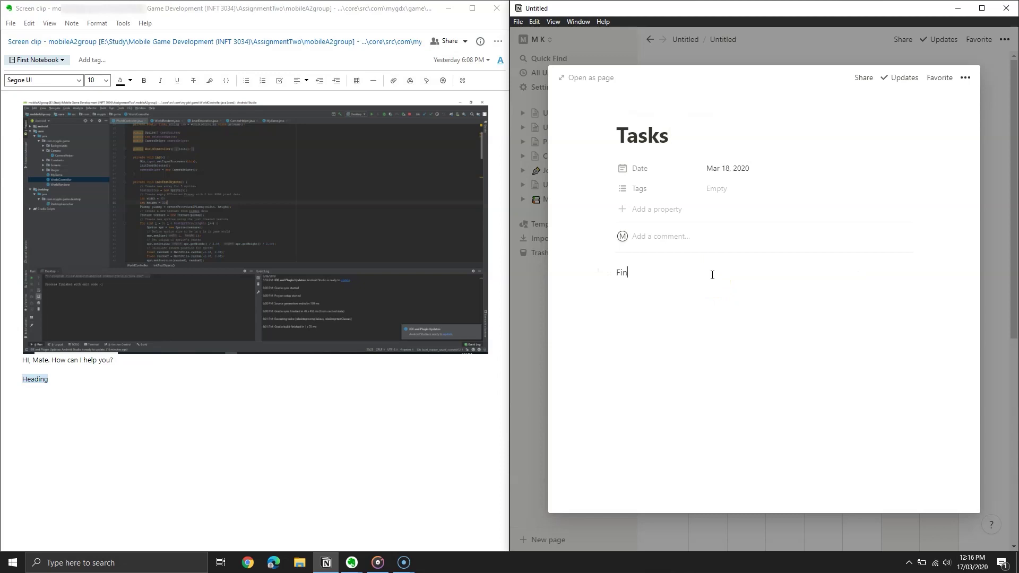
{"action": "left_click", "coordinate": [979, 139]}
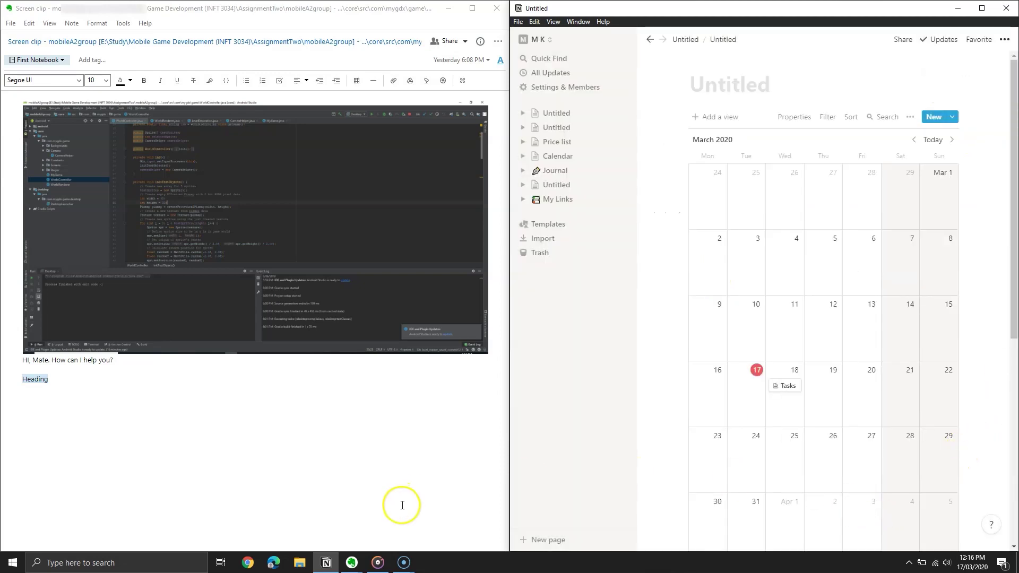
Step: Reopen the Tasks item and try starting an @ mention in its comment, leaving the comment unsent
{"action": "left_click", "coordinate": [796, 386]}
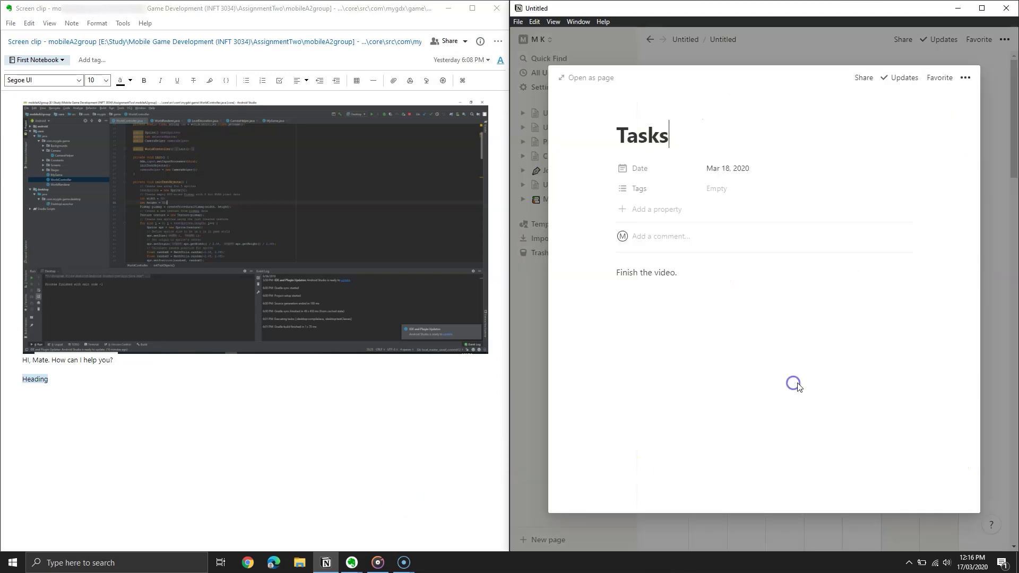
{"action": "left_click", "coordinate": [680, 235]}
{"action": "type", "text": "@"}
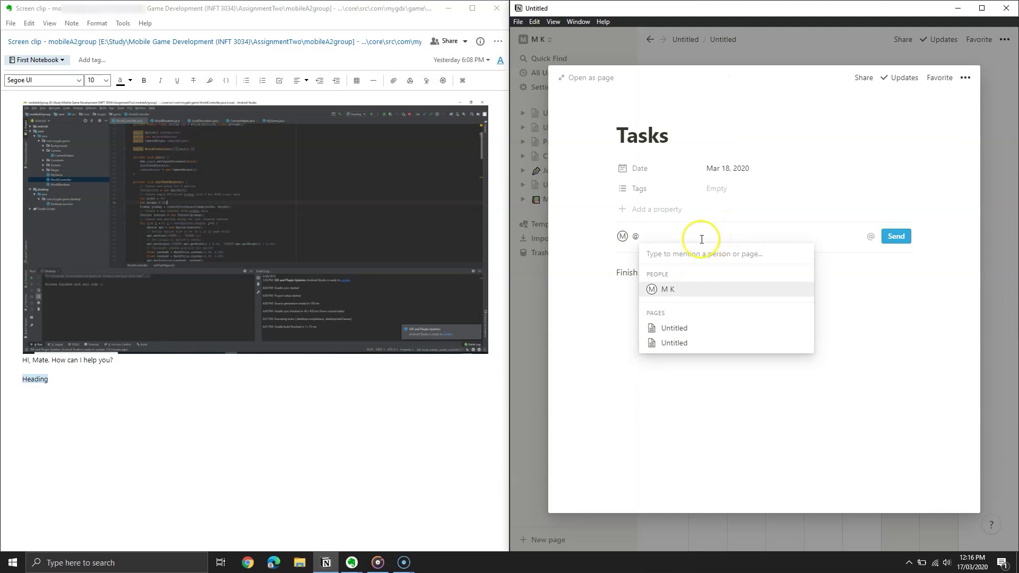
{"action": "left_click", "coordinate": [983, 171]}
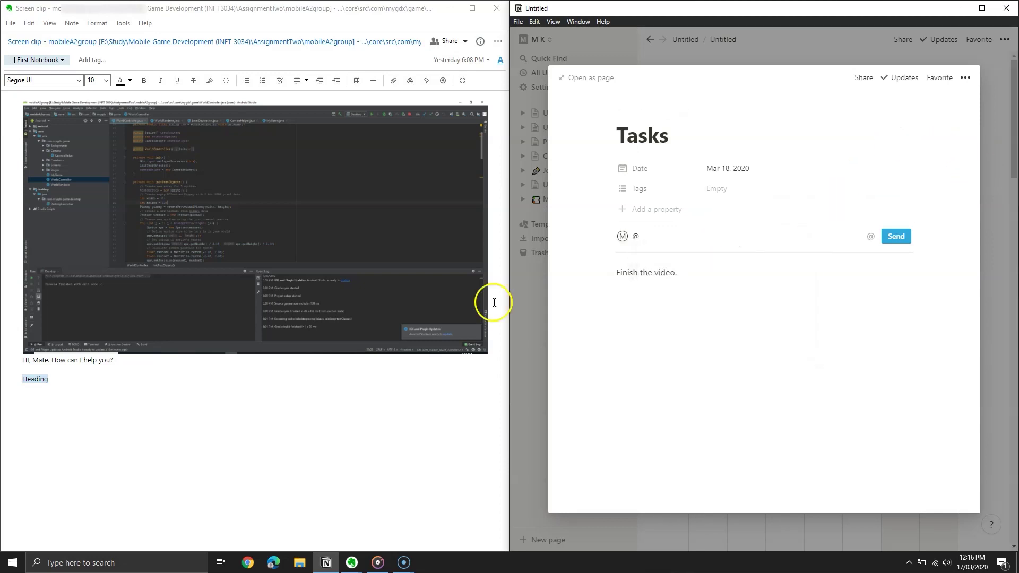
Step: Switch to Evernote, close the screen clip note window and open First Notebook from the notebook list
{"action": "left_click", "coordinate": [353, 362]}
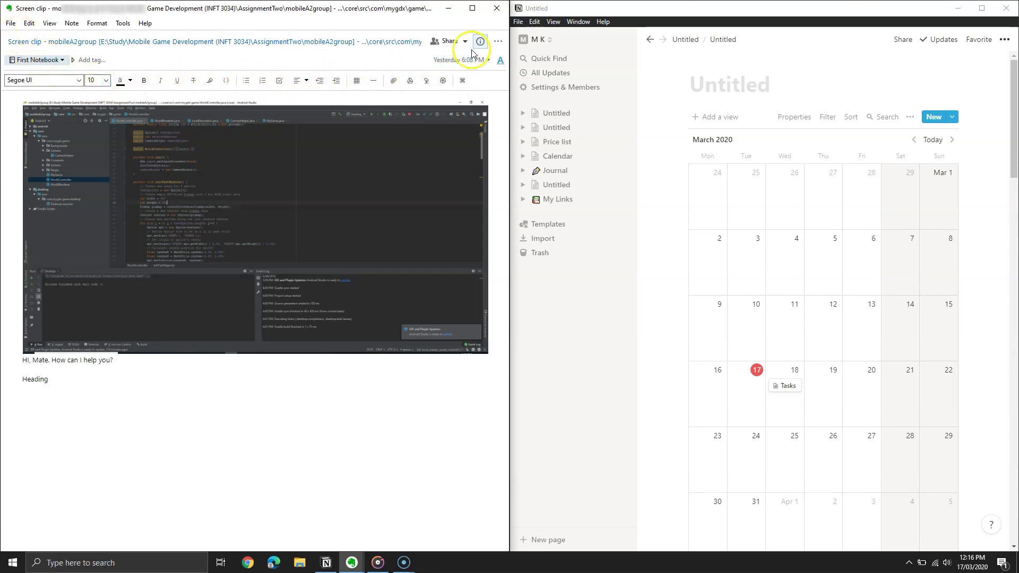
{"action": "left_click", "coordinate": [496, 8]}
{"action": "left_click", "coordinate": [67, 117]}
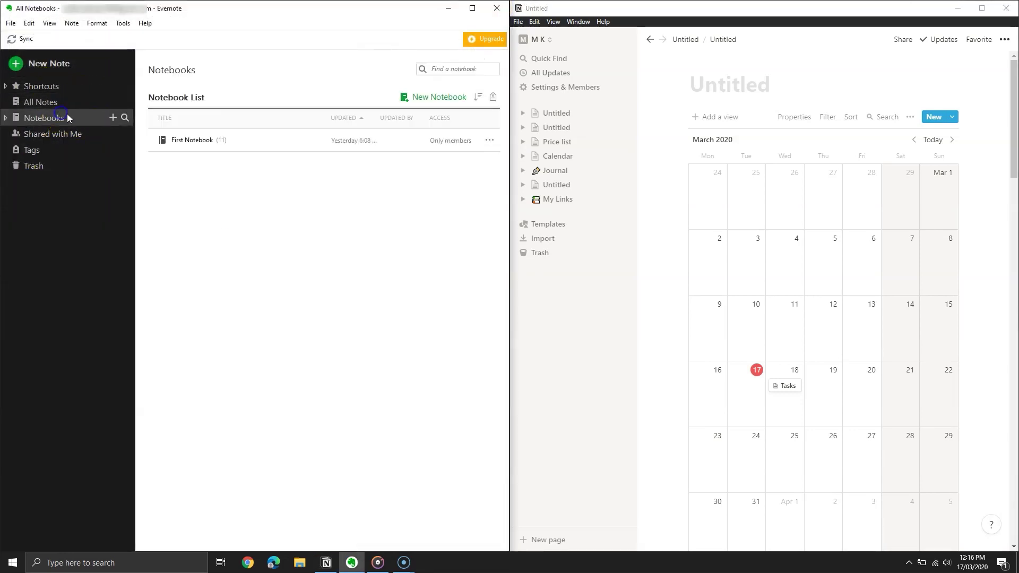
{"action": "left_click", "coordinate": [180, 140]}
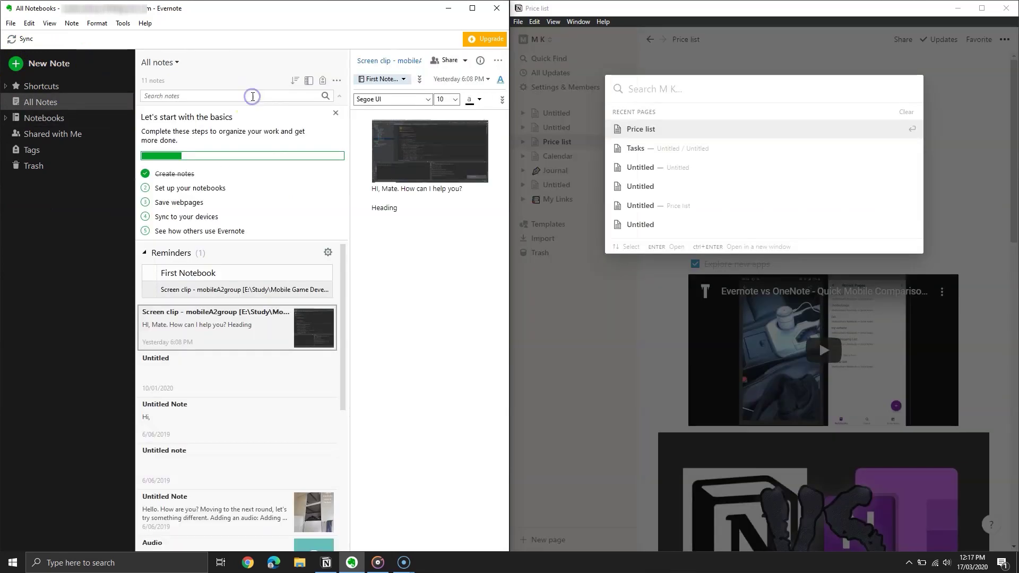
Step: Search all Evernote notes for "different"
{"action": "left_click", "coordinate": [252, 96]}
{"action": "type", "text": "different"}
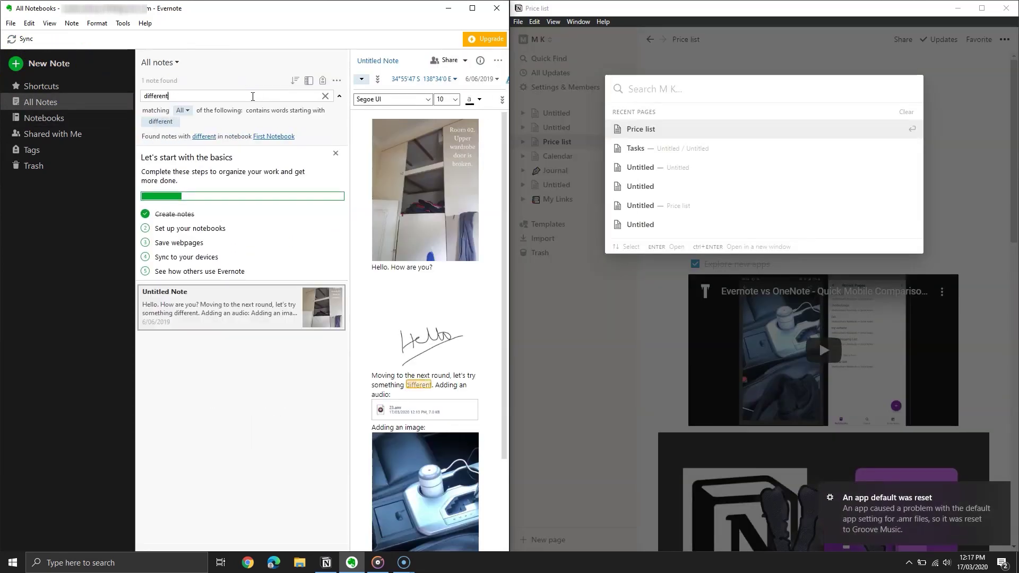
Step: Search the Notion workspace for "gadgets" and close the search without opening a result
{"action": "left_click", "coordinate": [677, 89]}
{"action": "type", "text": "gadgets"}
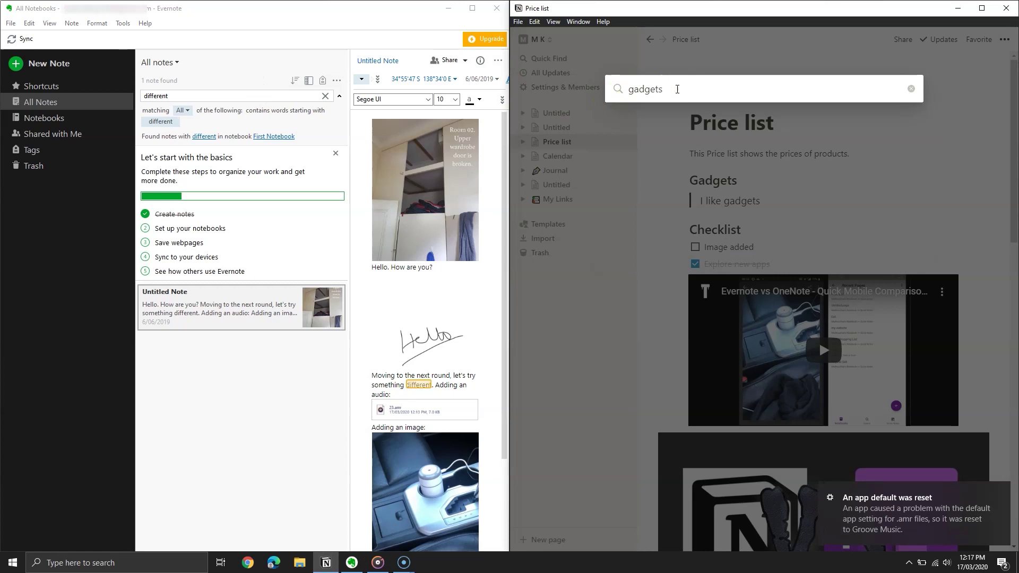
{"action": "left_click", "coordinate": [546, 365]}
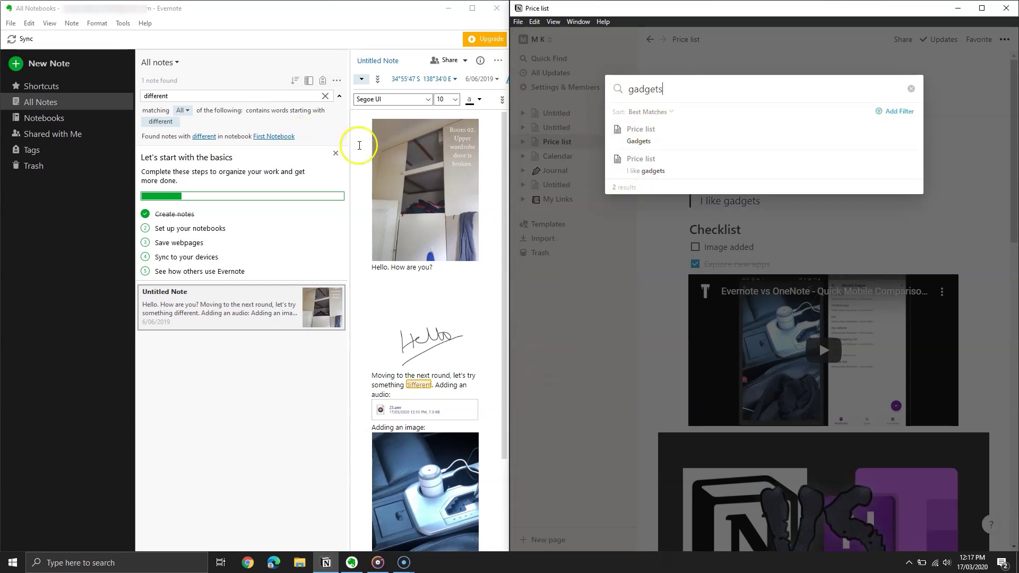
{"action": "left_click", "coordinate": [742, 233]}
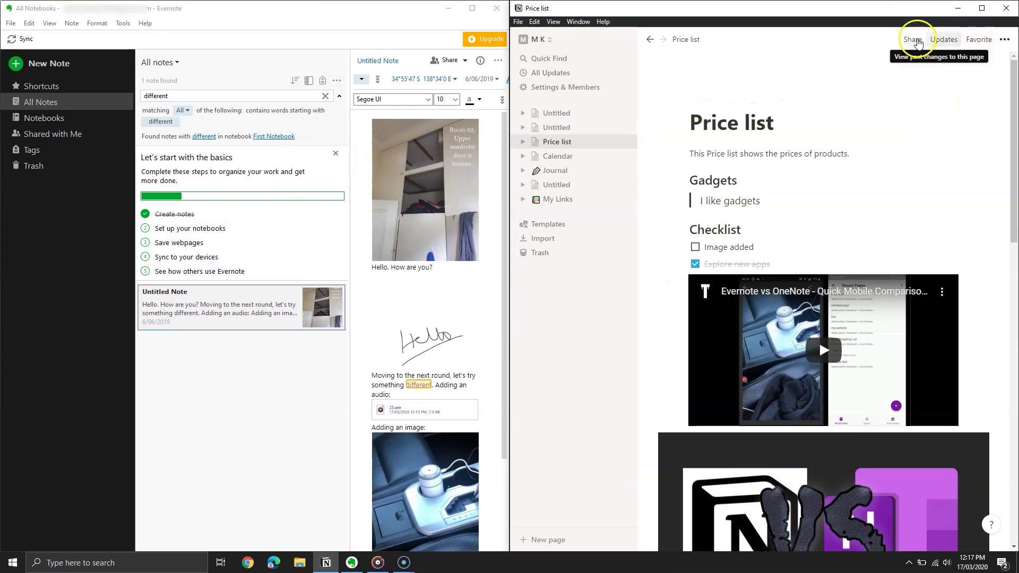
Step: View the sharing options of Notion's Price list page and of the untitled Evernote note, closing the Evernote sharing dialog
{"action": "left_click", "coordinate": [906, 40]}
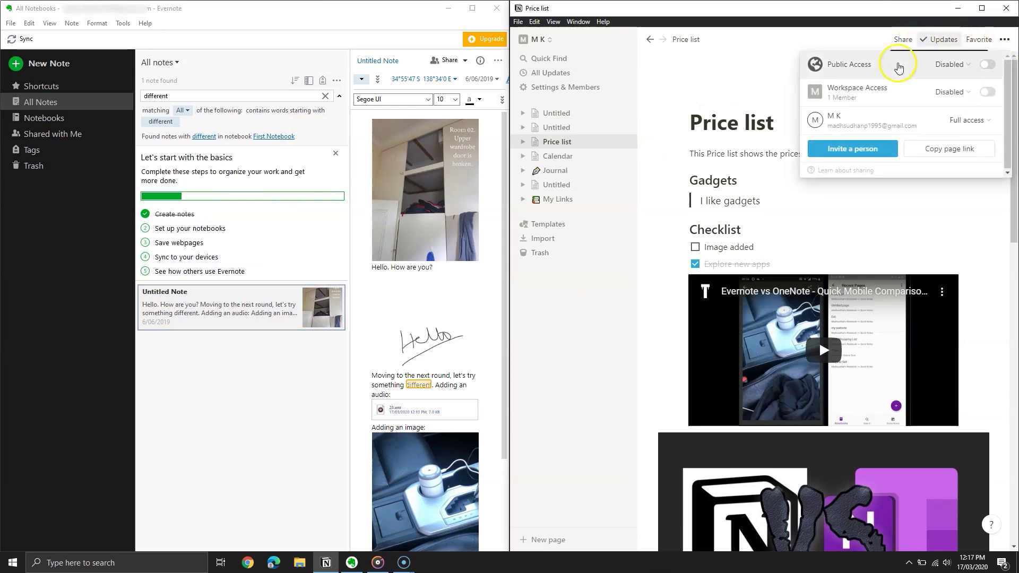
{"action": "left_click", "coordinate": [899, 152]}
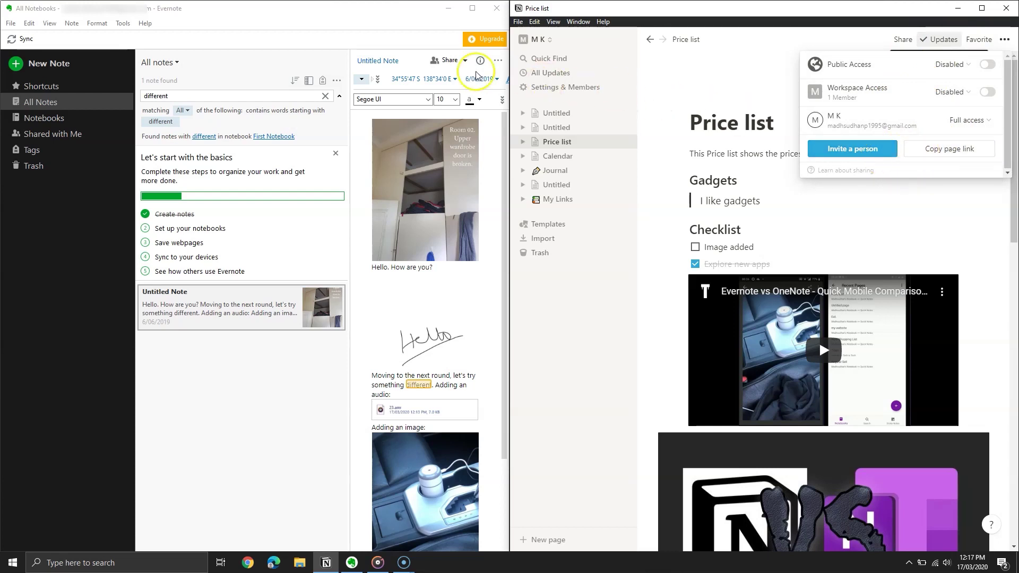
{"action": "left_click", "coordinate": [441, 61]}
{"action": "left_click", "coordinate": [319, 165]}
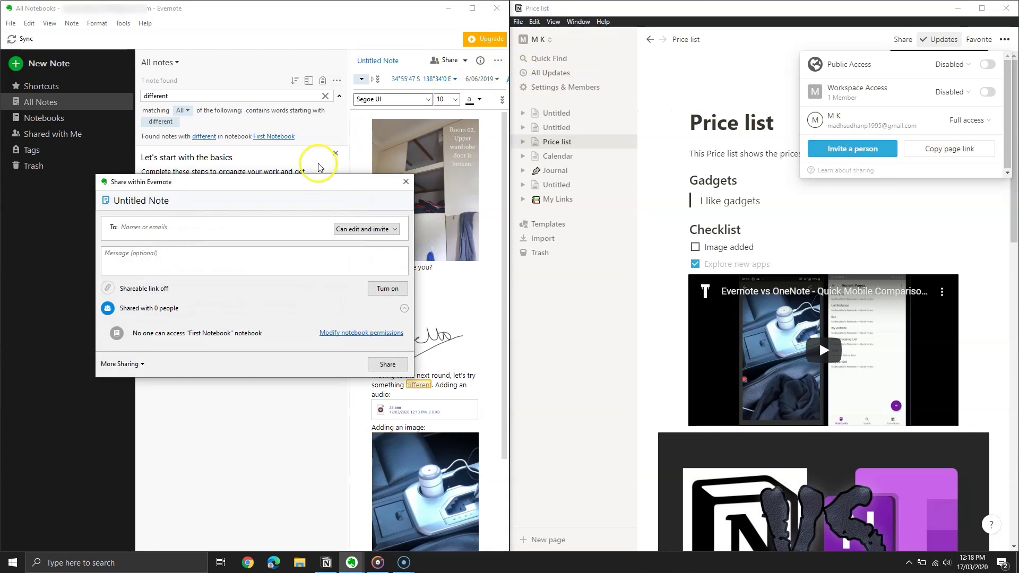
{"action": "left_click_drag", "start_coordinate": [299, 186], "coordinate": [540, 165]}
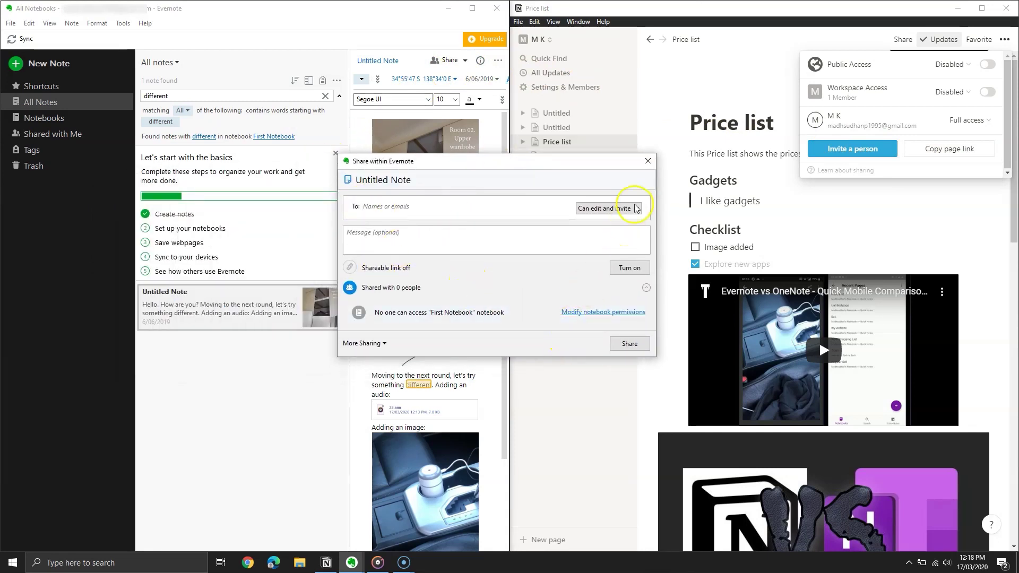
{"action": "left_click", "coordinate": [647, 160]}
{"action": "double_click", "coordinate": [215, 312]}
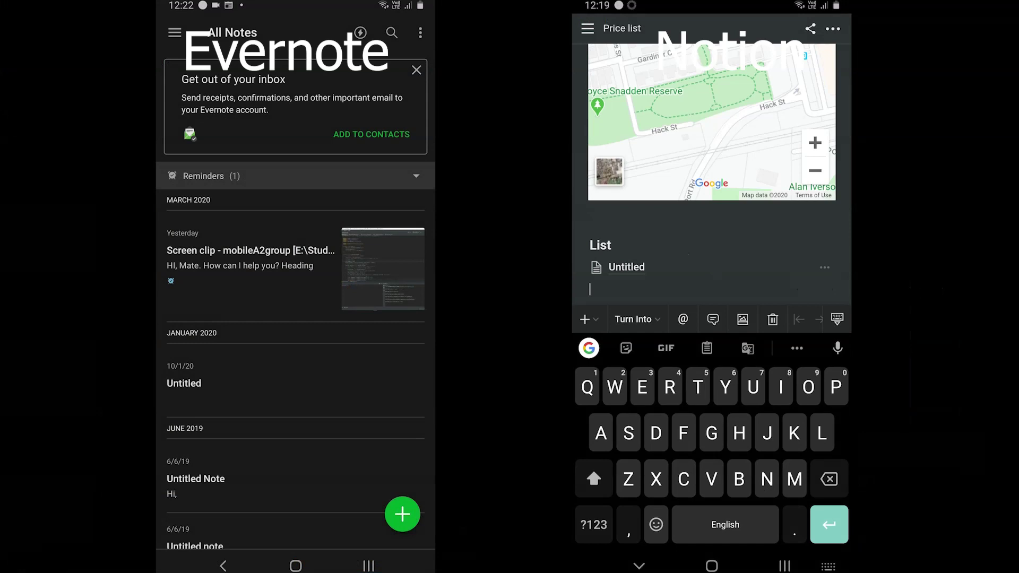
Step: Browse Notion's Insert Block list and cancel it, while adding a line break after "Heading" in Evernote's screen clip note
{"action": "left_click", "coordinate": [585, 319]}
{"action": "scroll", "coordinate": [712, 298], "scroll_direction": "down", "scroll_amount": 9}
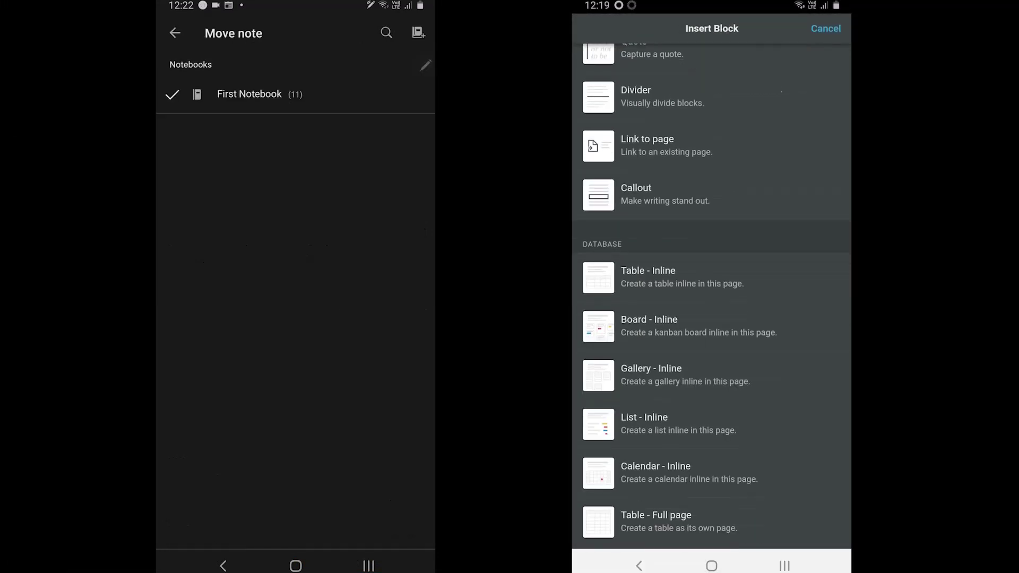
{"action": "left_click", "coordinate": [223, 565]}
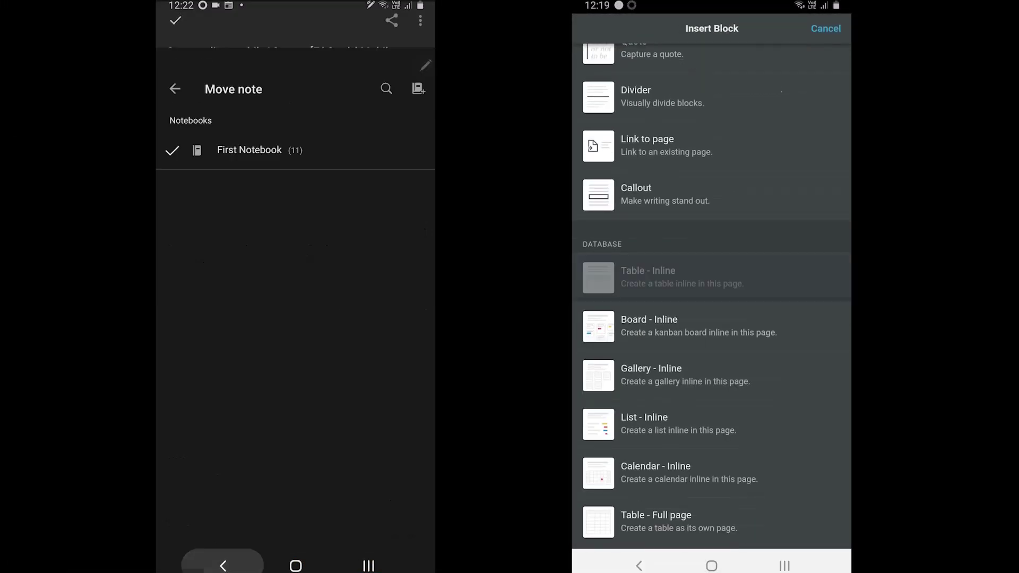
{"action": "scroll", "coordinate": [711, 297], "scroll_direction": "up", "scroll_amount": 9}
{"action": "left_click", "coordinate": [400, 527]}
{"action": "scroll", "coordinate": [711, 297], "scroll_direction": "down", "scroll_amount": 15}
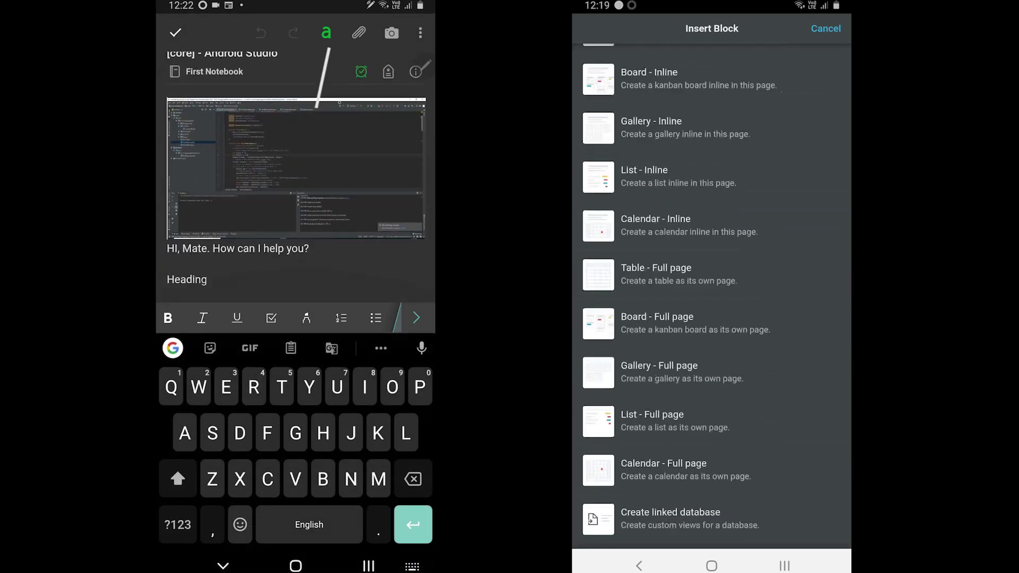
{"action": "left_click", "coordinate": [278, 273]}
{"action": "scroll", "coordinate": [711, 298], "scroll_direction": "up", "scroll_amount": 15}
{"action": "key", "text": "Return"}
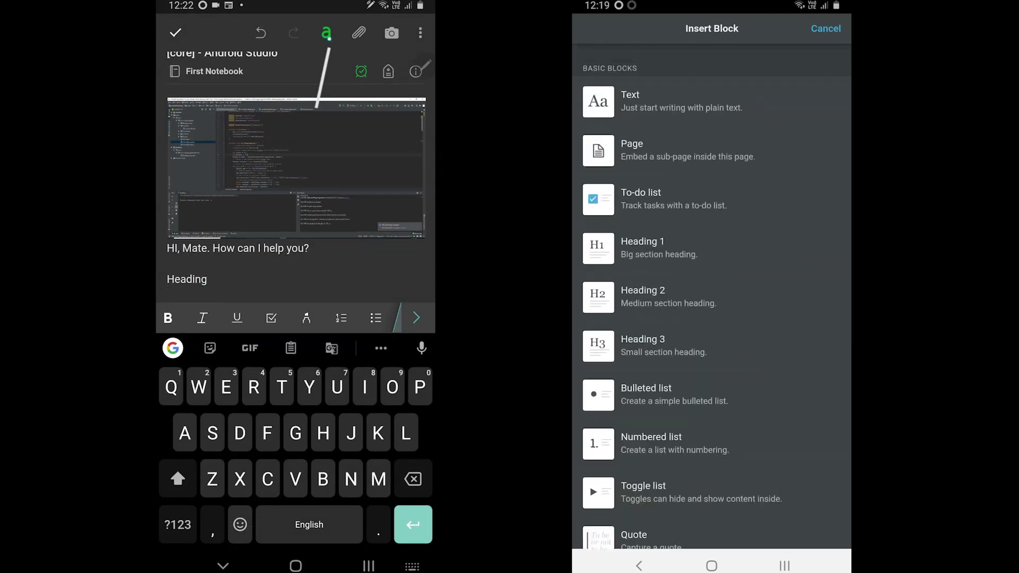
{"action": "left_click", "coordinate": [826, 28]}
Step: Toggle the text formatting options in Evernote and open Notion's page list, saving and closing the screen clip note
{"action": "left_click", "coordinate": [417, 318]}
{"action": "left_click", "coordinate": [326, 33]}
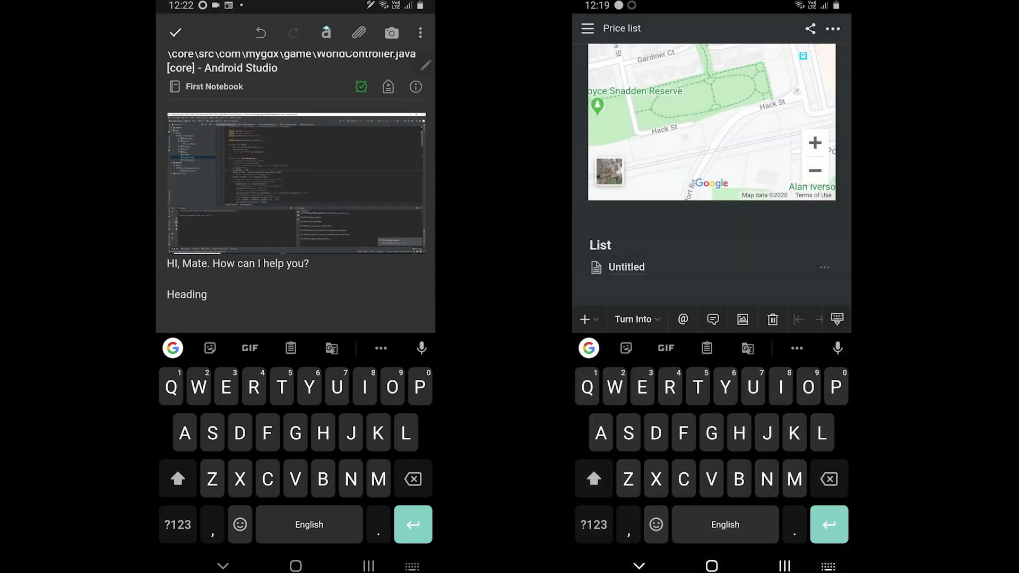
{"action": "left_click", "coordinate": [326, 32]}
{"action": "left_click", "coordinate": [587, 28]}
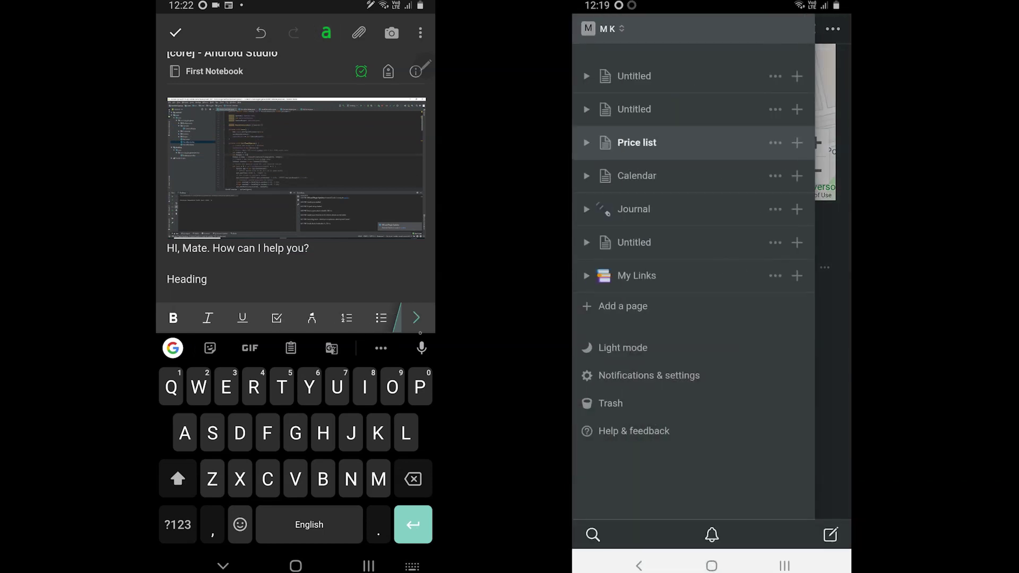
{"action": "left_click", "coordinate": [176, 32]}
{"action": "left_click", "coordinate": [175, 33]}
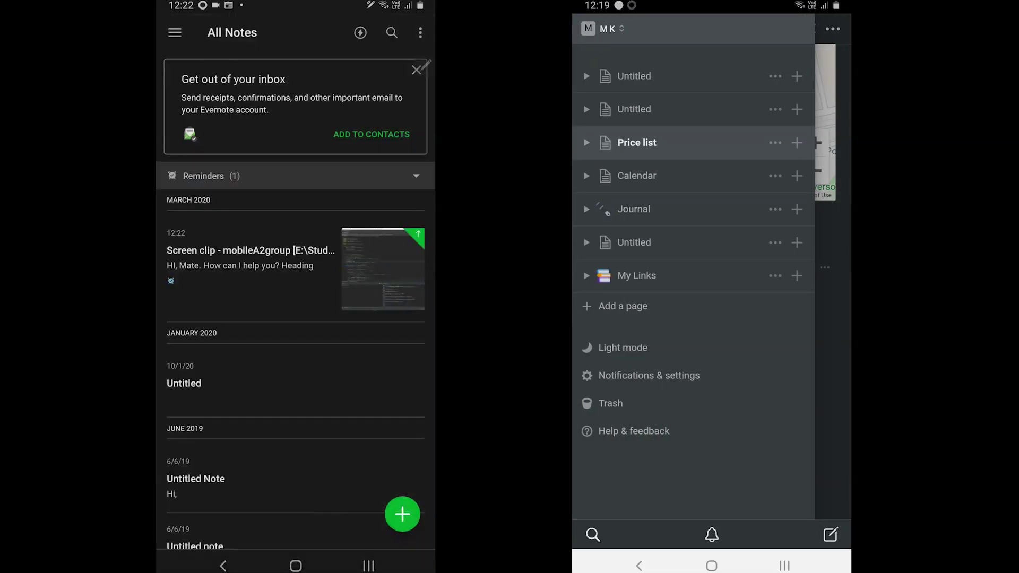
Step: Return Notion to the Price list page and view Evernote's navigation menu, going back to All Notes
{"action": "left_click", "coordinate": [832, 319]}
{"action": "left_click", "coordinate": [175, 33]}
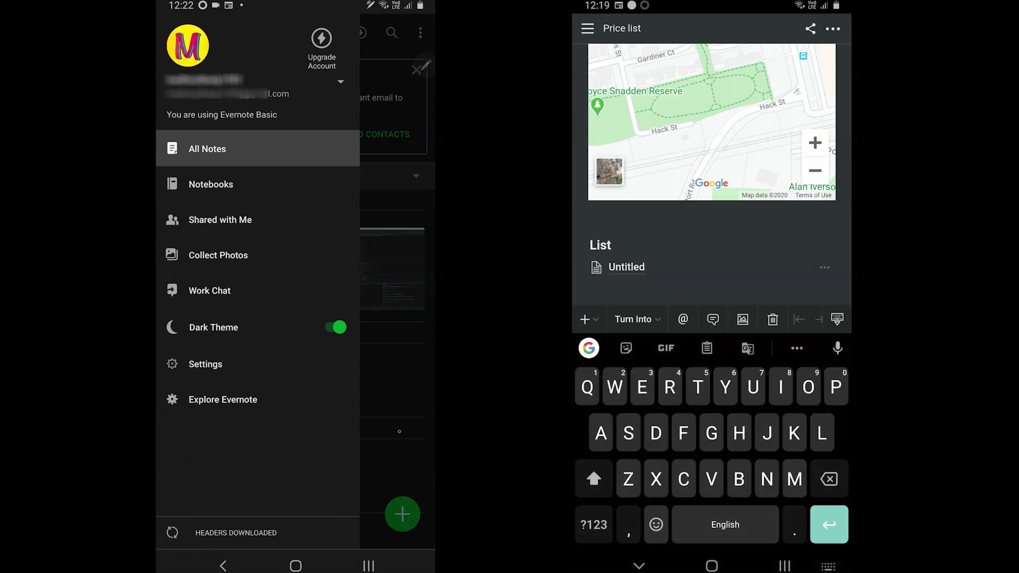
{"action": "left_click", "coordinate": [207, 148]}
Step: Reopen the screen clip note for editing and add a line after "Heading", while browsing Notion's database, media and embed blocks
{"action": "left_click", "coordinate": [584, 318]}
{"action": "scroll", "coordinate": [711, 318], "scroll_direction": "down", "scroll_amount": 10}
{"action": "left_click", "coordinate": [296, 268]}
{"action": "scroll", "coordinate": [711, 296], "scroll_direction": "down", "scroll_amount": 12}
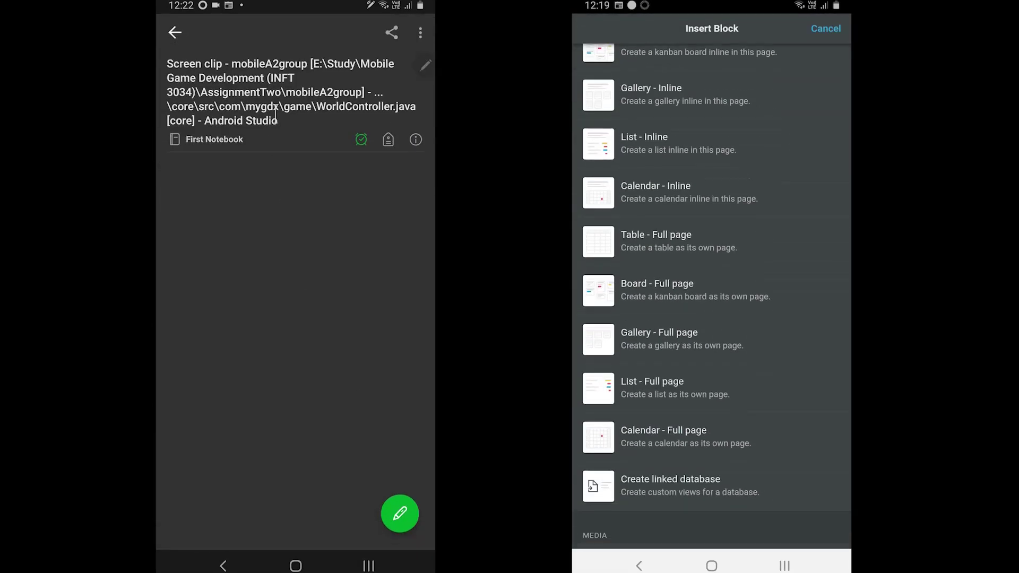
{"action": "left_click", "coordinate": [278, 121]}
{"action": "scroll", "coordinate": [712, 296], "scroll_direction": "up", "scroll_amount": 2}
{"action": "scroll", "coordinate": [711, 341], "scroll_direction": "up", "scroll_amount": 2}
{"action": "left_click", "coordinate": [207, 294]}
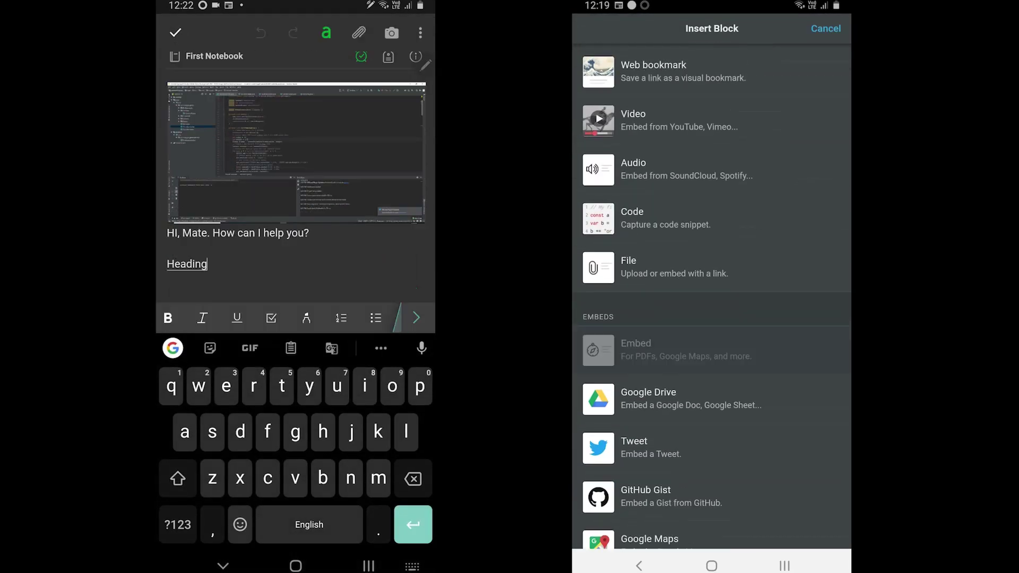
{"action": "key", "text": "Return"}
Step: Insert a handwritten sketch reading "Hi. How" with a long stroke below it into the Evernote screen clip note
{"action": "left_click", "coordinate": [358, 32]}
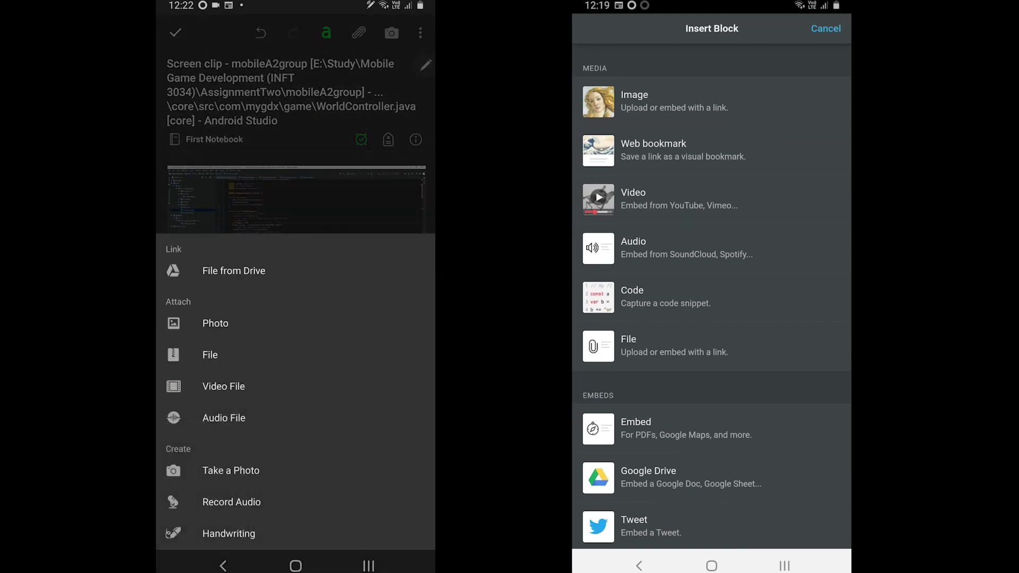
{"action": "left_click", "coordinate": [359, 33]}
{"action": "left_click", "coordinate": [358, 33]}
{"action": "left_click", "coordinate": [228, 534]}
{"action": "left_click", "coordinate": [295, 305]}
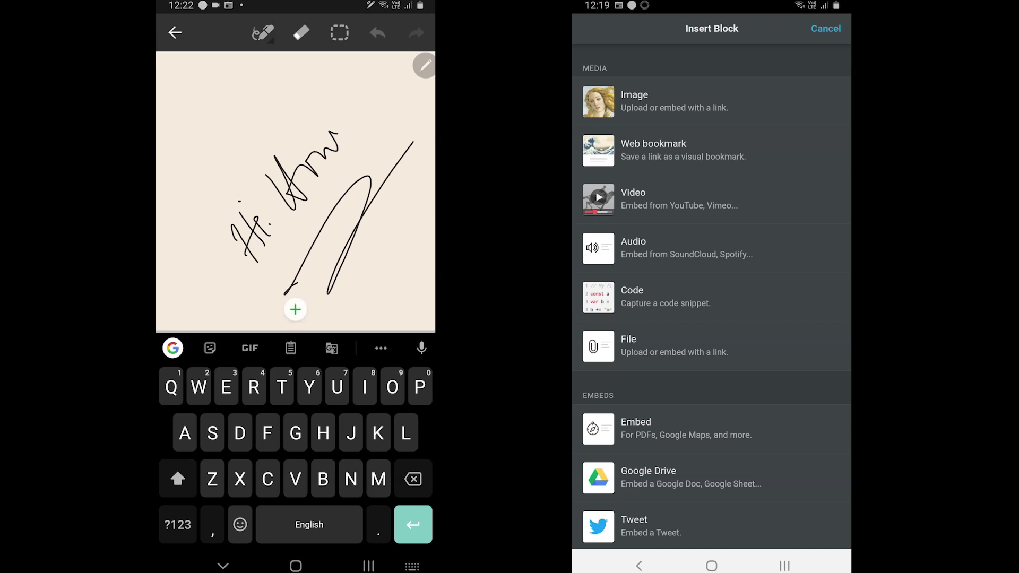
{"action": "left_click", "coordinate": [175, 32]}
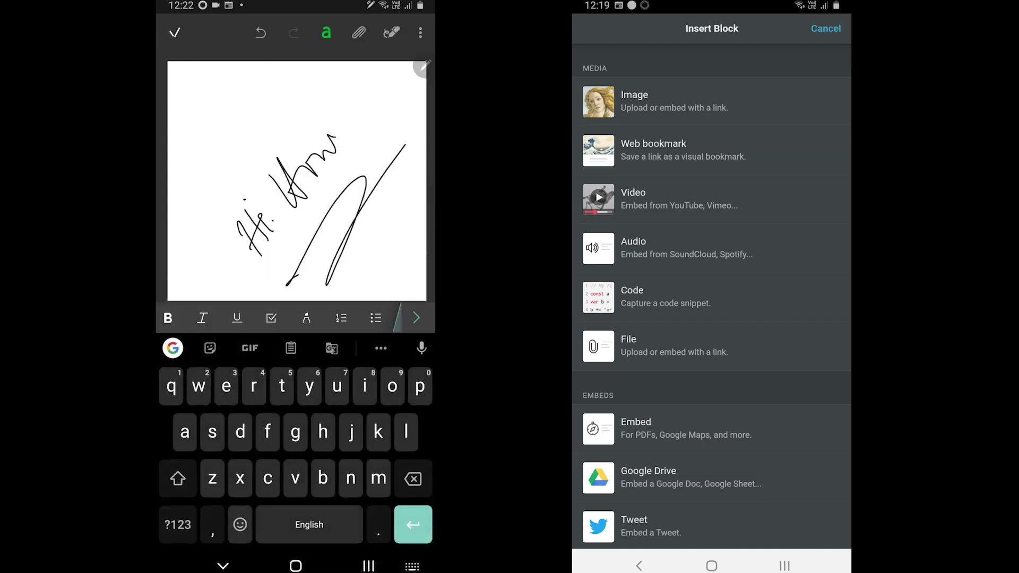
Step: Look over the handwritten sketch in the screen clip note and leave the note, discarding its changes
{"action": "left_click", "coordinate": [223, 566]}
{"action": "scroll", "coordinate": [296, 284], "scroll_direction": "up", "scroll_amount": 1}
{"action": "scroll", "coordinate": [296, 284], "scroll_direction": "down", "scroll_amount": 1}
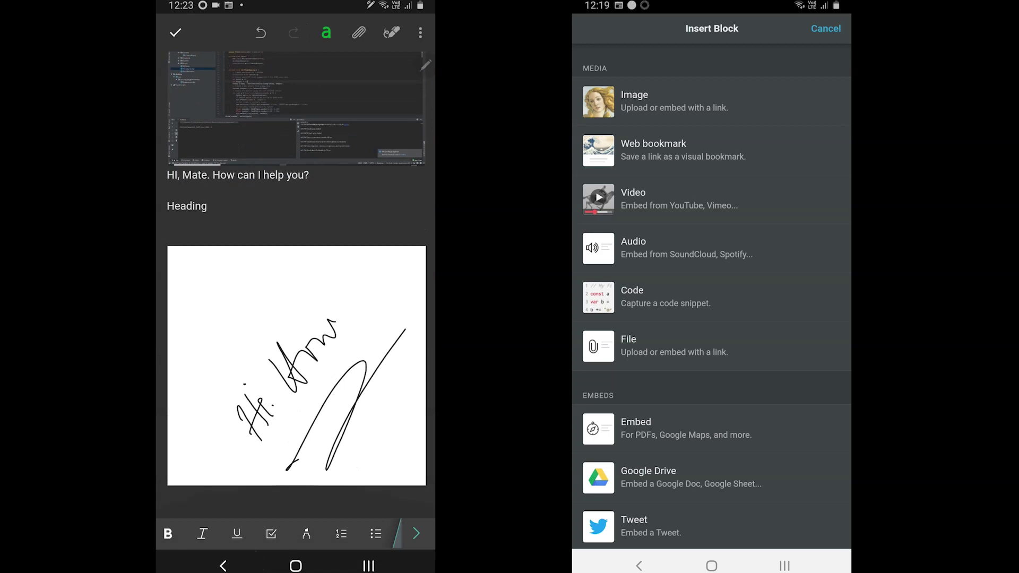
{"action": "left_click", "coordinate": [223, 566]}
{"action": "left_click", "coordinate": [387, 314]}
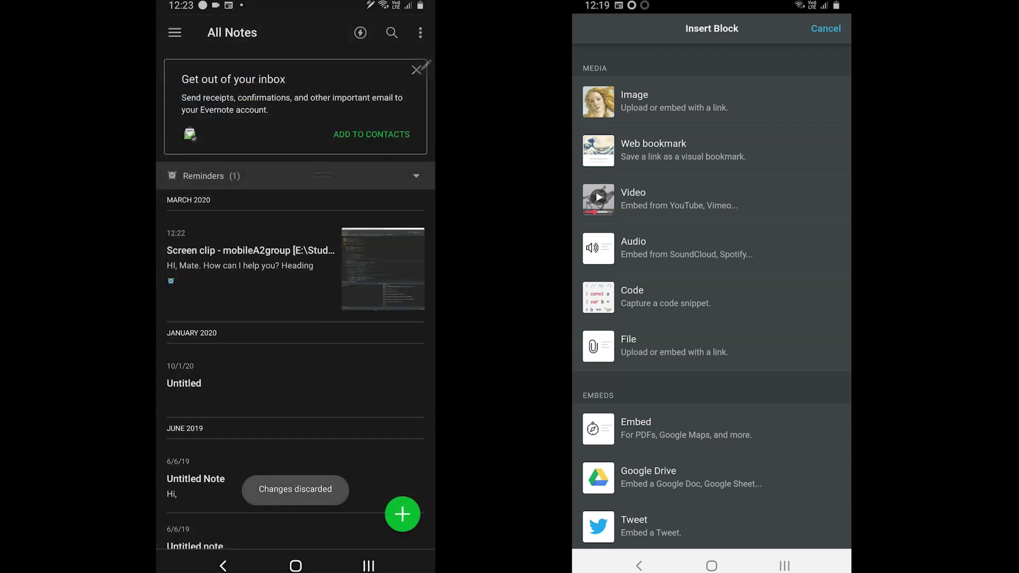
Step: Create a new Evernote camera note capturing the green quote poster as a document, and cancel Notion's Insert Block list
{"action": "left_click", "coordinate": [402, 514]}
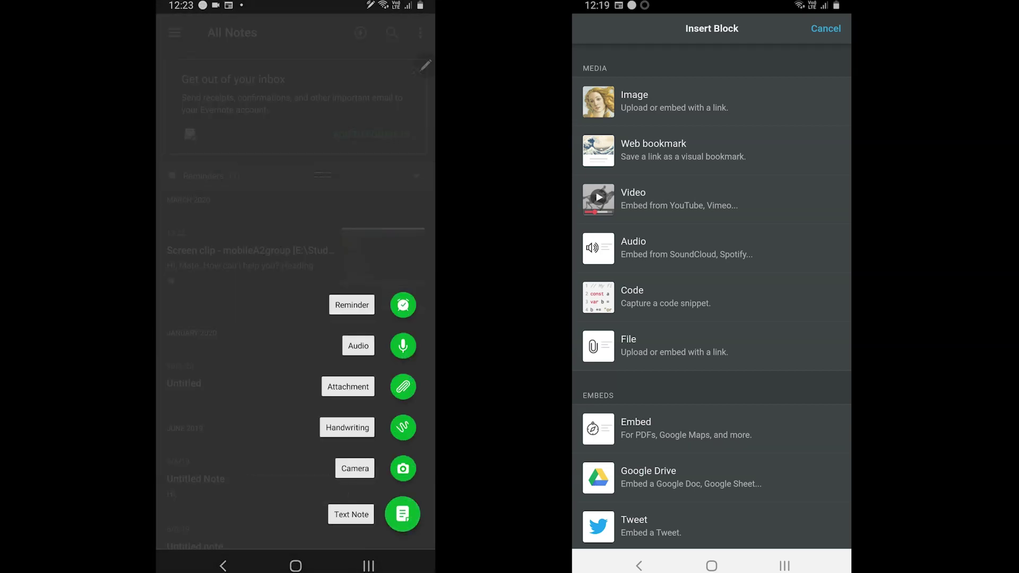
{"action": "left_click", "coordinate": [403, 468]}
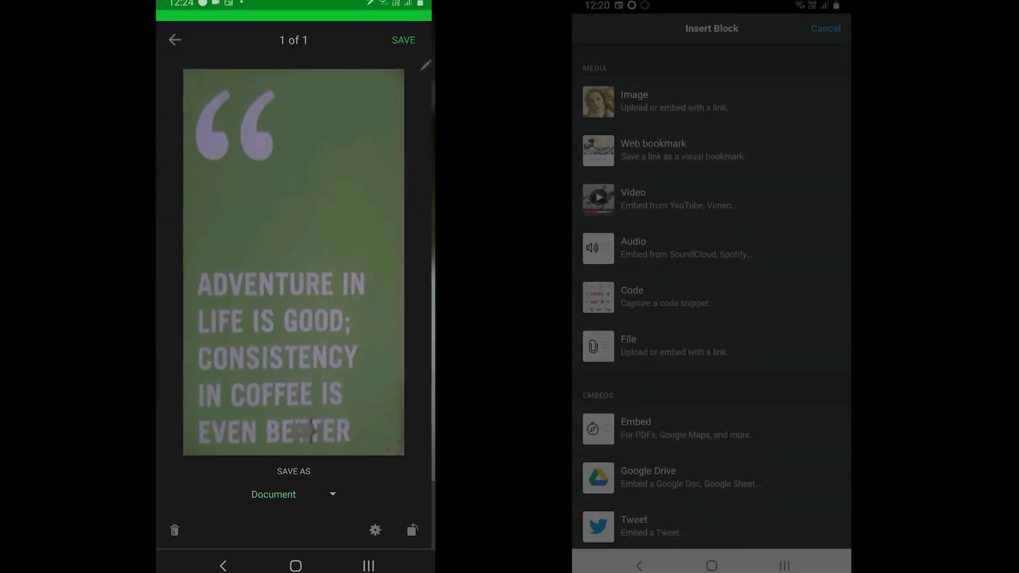
{"action": "left_click", "coordinate": [826, 29]}
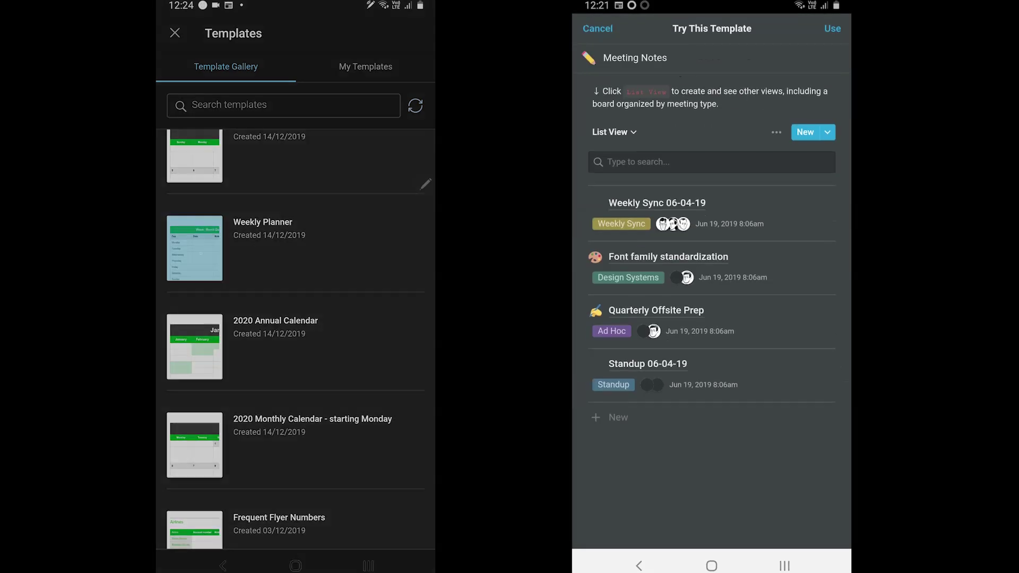
Step: View the Weekly Planner template from Evernote's template gallery
{"action": "left_click", "coordinate": [262, 232]}
{"action": "scroll", "coordinate": [711, 297], "scroll_direction": "up", "scroll_amount": 3}
{"action": "left_click", "coordinate": [274, 526]}
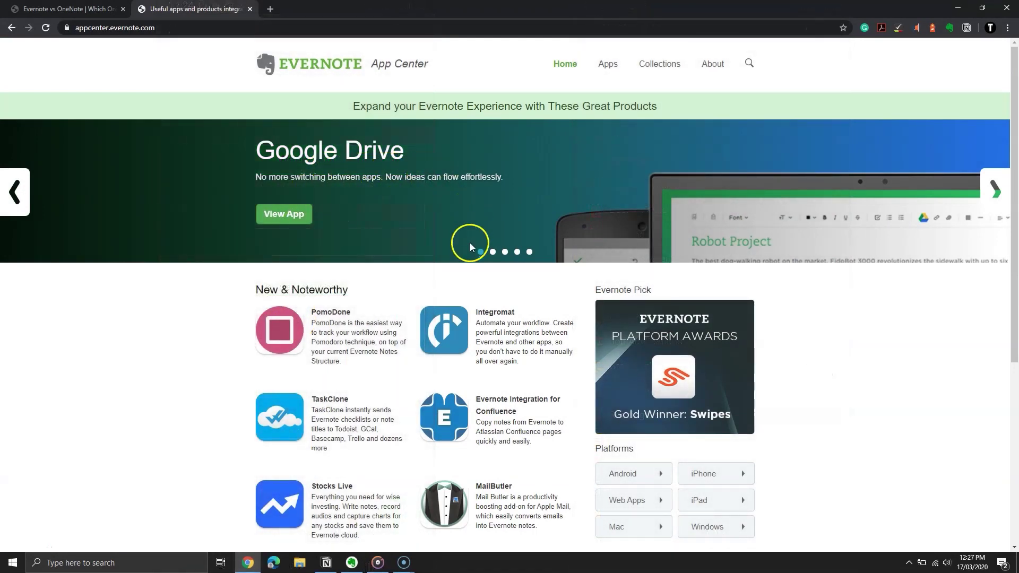
Step: View the Evernote Integration for Confluence in the Evernote App Center and Atlassian Marketplace, and return to the App Center home page
{"action": "left_click", "coordinate": [486, 404]}
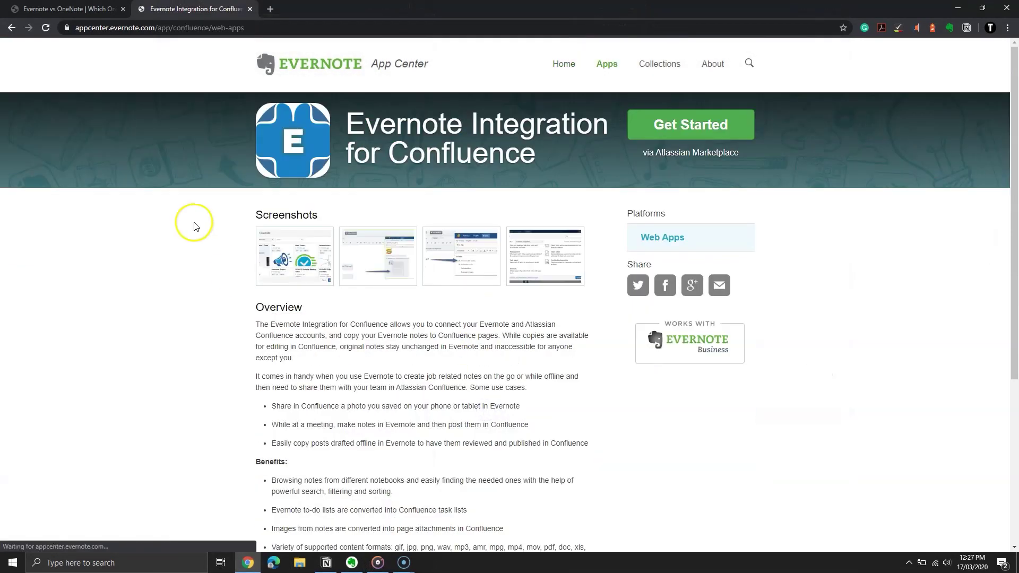
{"action": "scroll", "coordinate": [186, 223], "scroll_direction": "down", "scroll_amount": 3}
{"action": "scroll", "coordinate": [159, 212], "scroll_direction": "up", "scroll_amount": 3}
{"action": "left_click", "coordinate": [659, 125]}
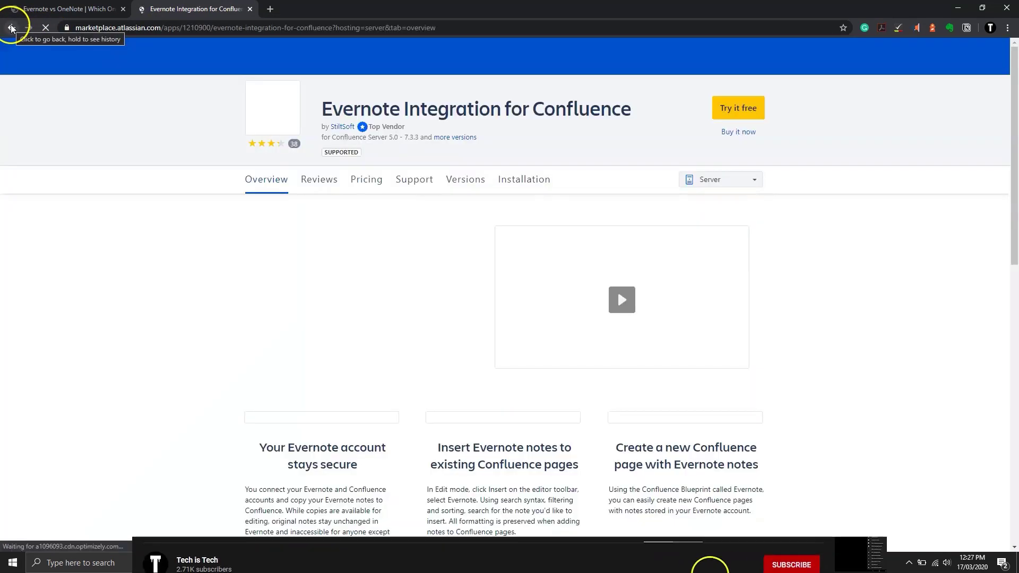
{"action": "left_click", "coordinate": [12, 27]}
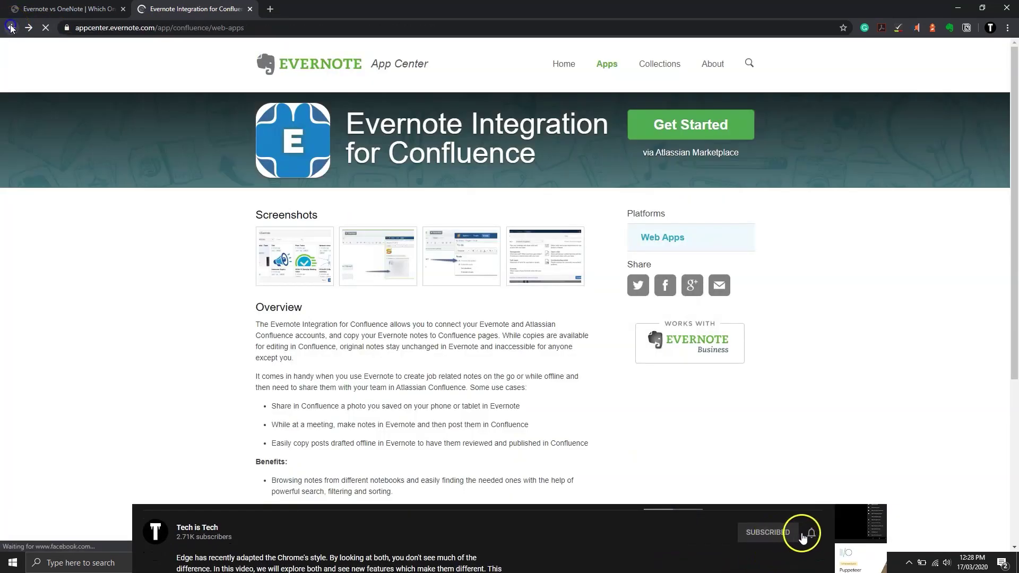
{"action": "left_click", "coordinate": [11, 27]}
Step: Browse the Android apps listed in the Evernote App Center and close its browser tab
{"action": "left_click", "coordinate": [624, 365]}
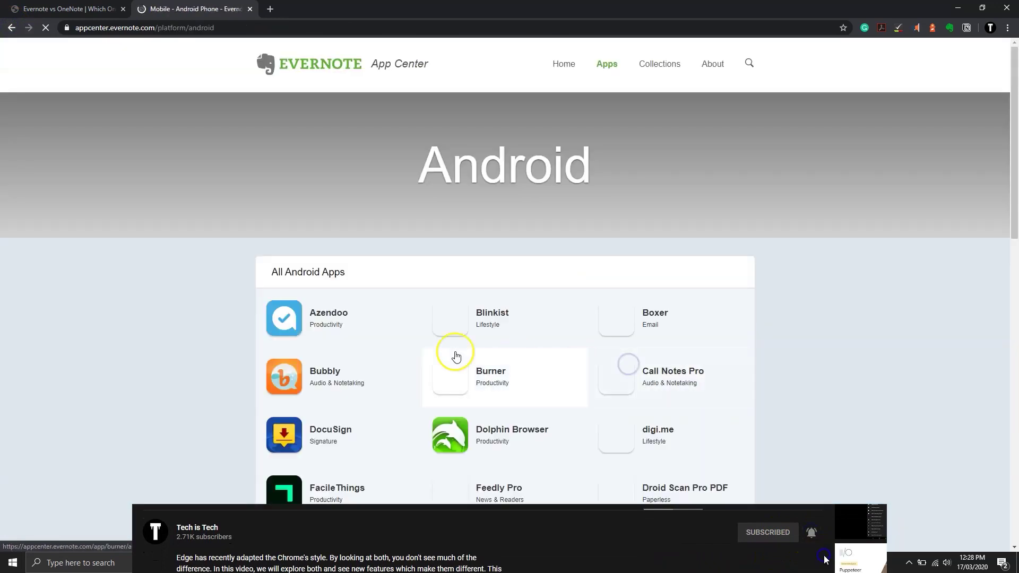
{"action": "scroll", "coordinate": [456, 356], "scroll_direction": "down", "scroll_amount": 12}
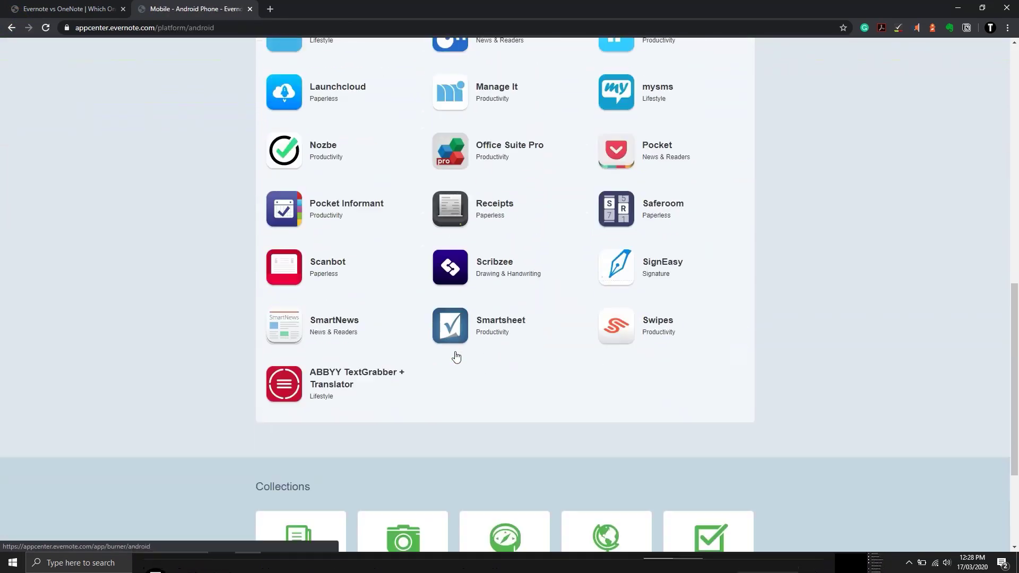
{"action": "scroll", "coordinate": [453, 432], "scroll_direction": "up", "scroll_amount": 5}
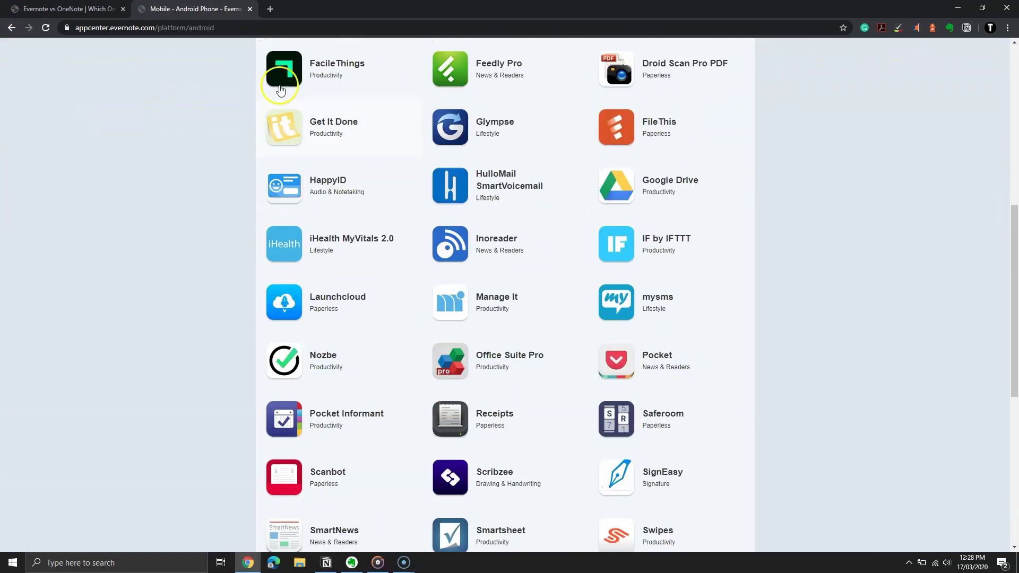
{"action": "left_click", "coordinate": [250, 9]}
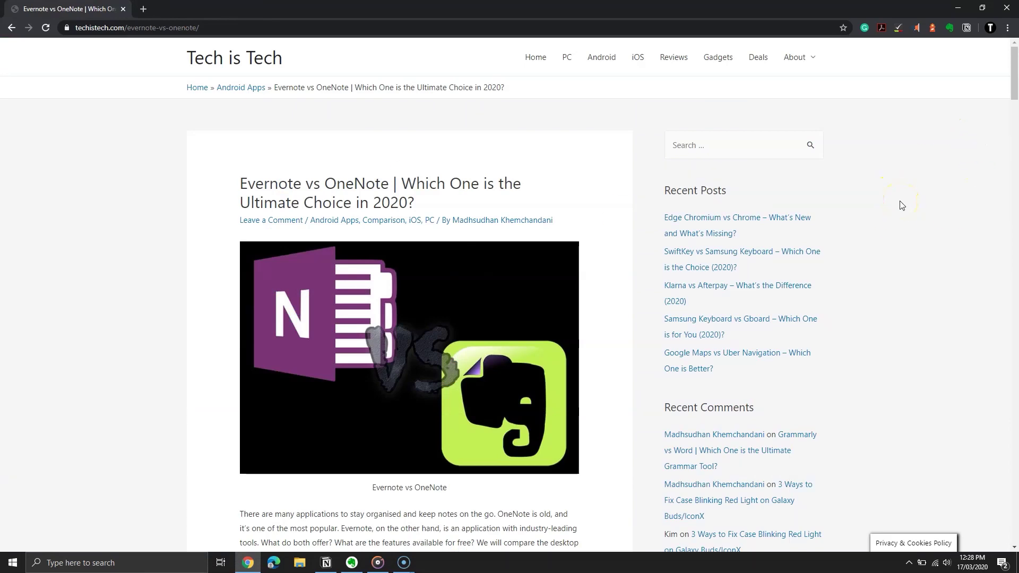
Step: Save the Evernote vs OneNote article to My Links with Notion's web clipper and view the saved page in Notion
{"action": "left_click", "coordinate": [966, 29]}
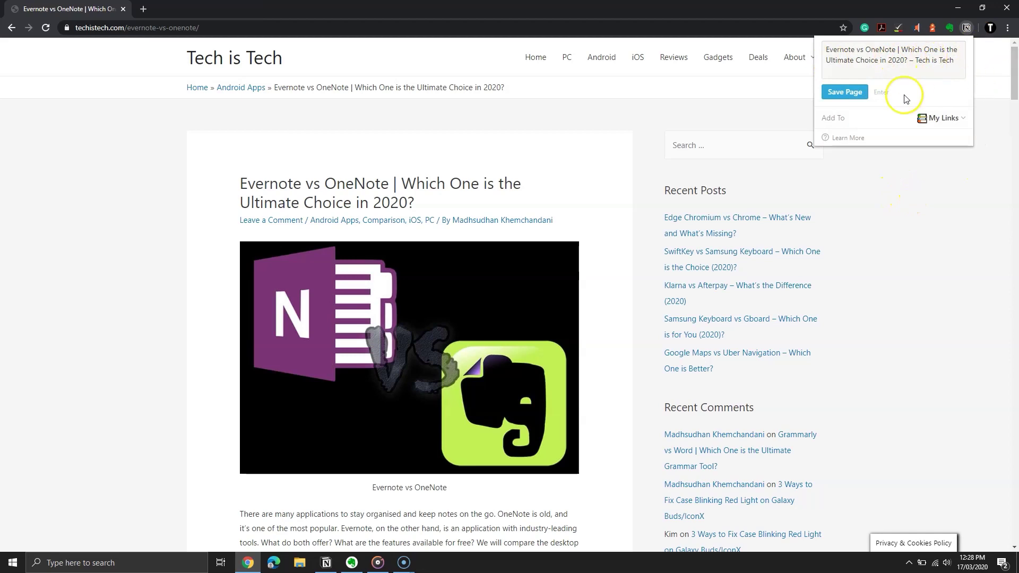
{"action": "left_click", "coordinate": [849, 93]}
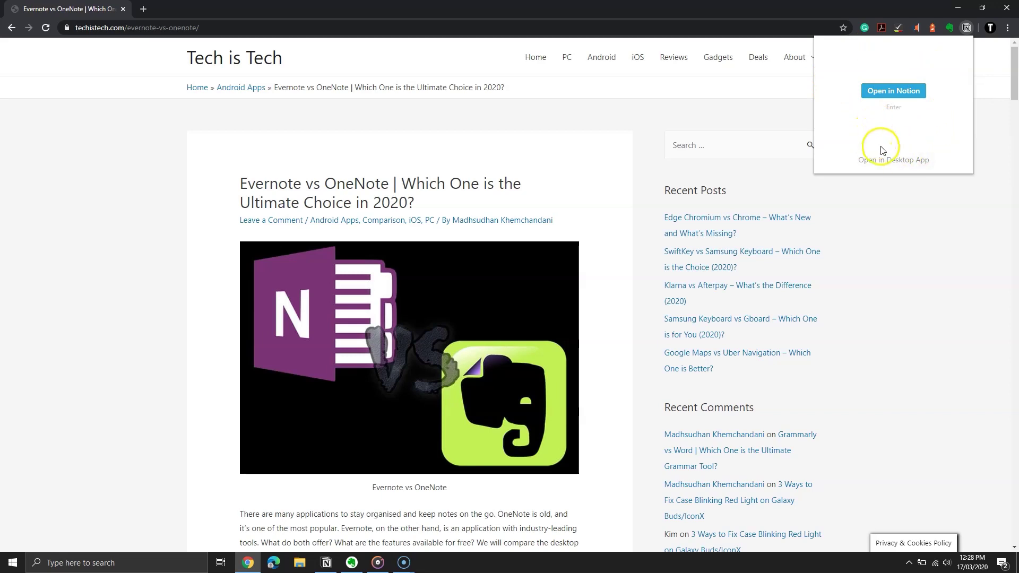
{"action": "left_click", "coordinate": [905, 92]}
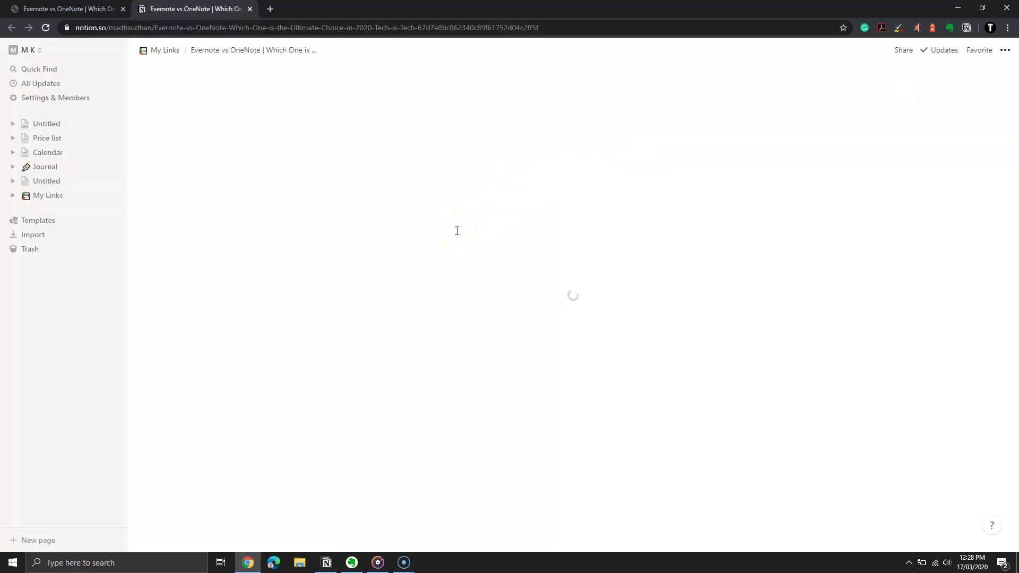
{"action": "scroll", "coordinate": [456, 233], "scroll_direction": "down", "scroll_amount": 15}
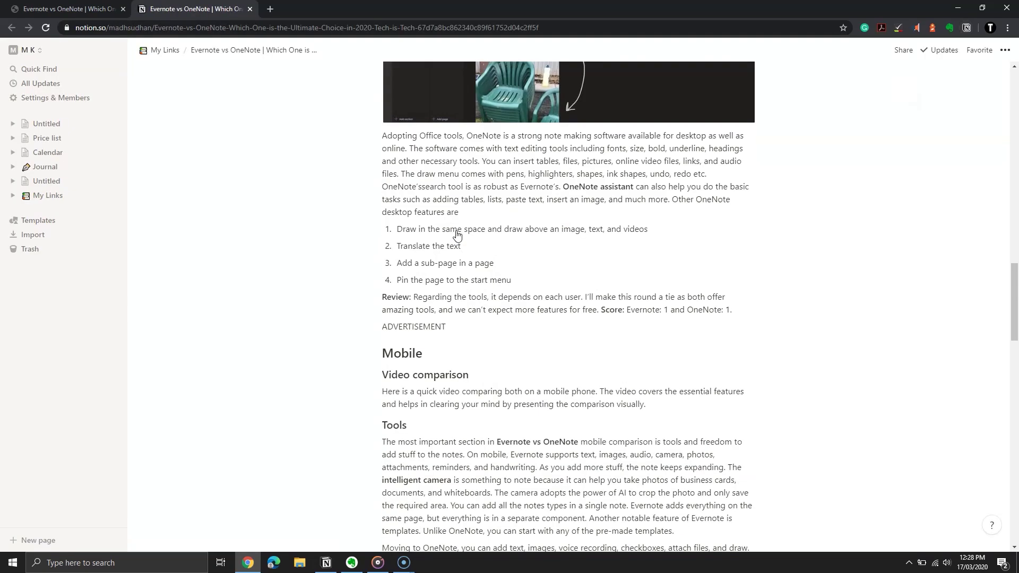
{"action": "scroll", "coordinate": [457, 233], "scroll_direction": "down", "scroll_amount": 15}
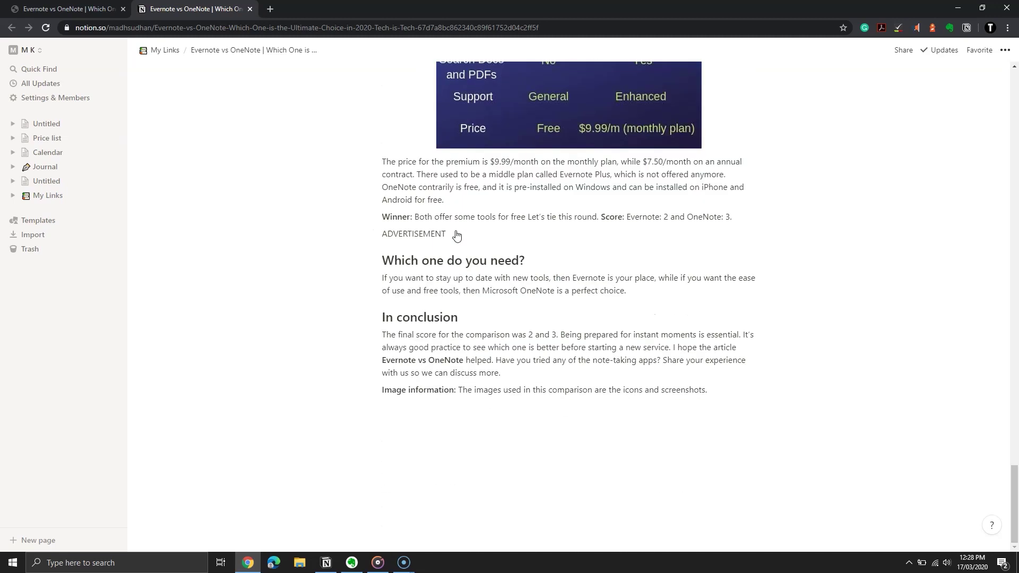
{"action": "scroll", "coordinate": [456, 235], "scroll_direction": "up", "scroll_amount": 10}
Step: Open Evernote's web clipper on the original article and preview the Article, Simplified article, Full page and Bookmark clip formats
{"action": "left_click", "coordinate": [79, 15]}
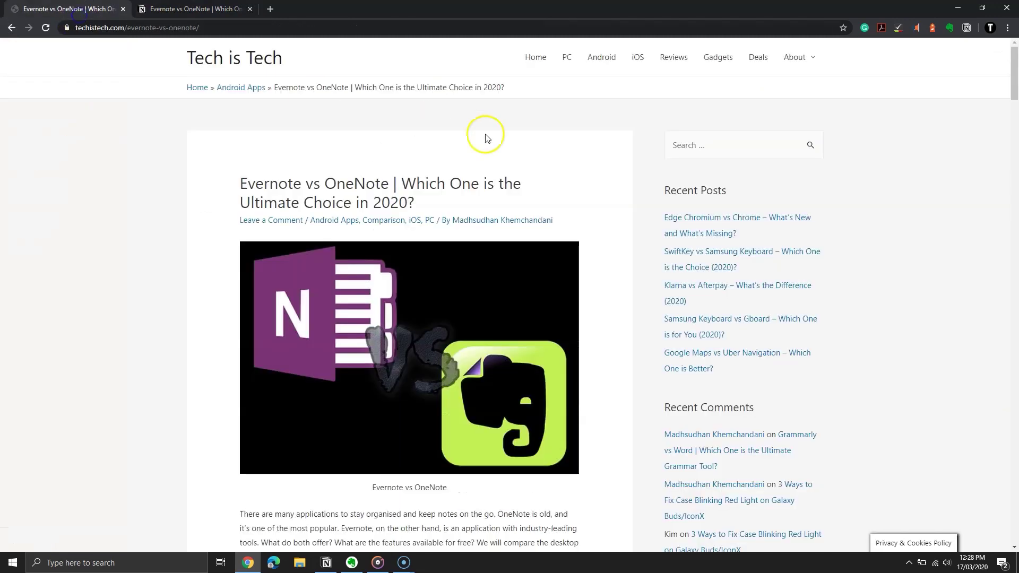
{"action": "left_click", "coordinate": [950, 28]}
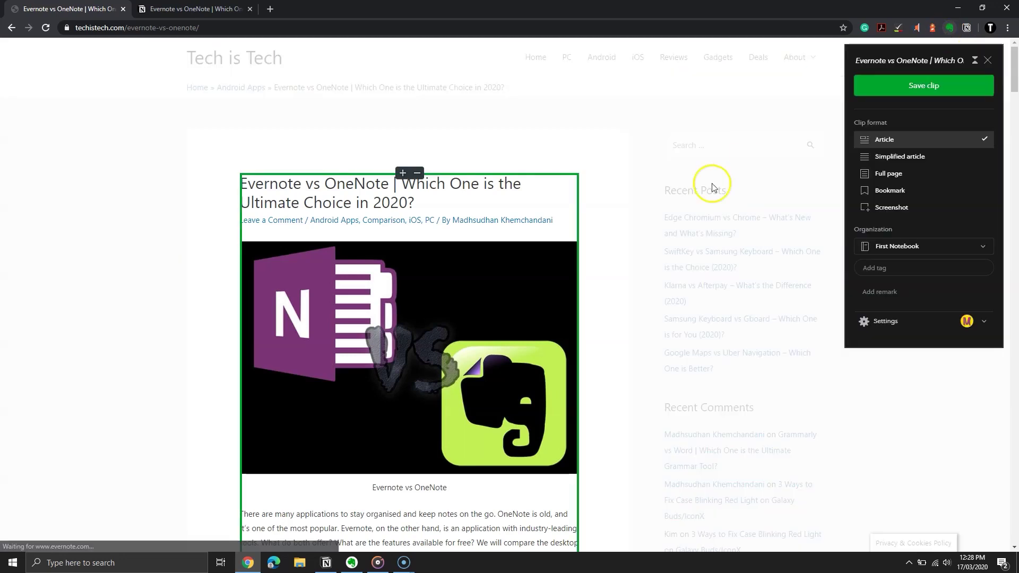
{"action": "scroll", "coordinate": [525, 240], "scroll_direction": "down", "scroll_amount": 1}
{"action": "scroll", "coordinate": [526, 242], "scroll_direction": "down", "scroll_amount": 1}
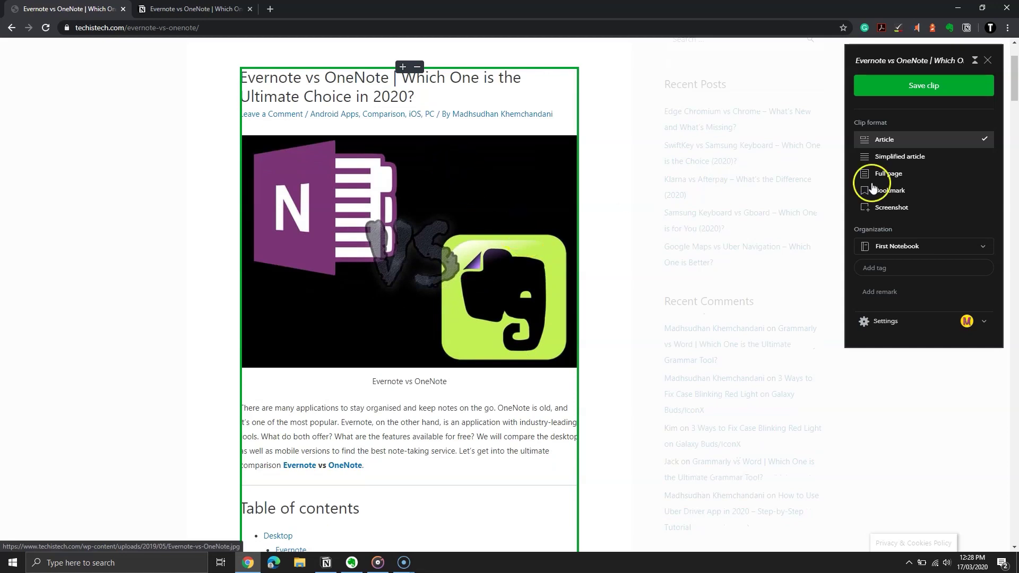
{"action": "left_click", "coordinate": [929, 157]}
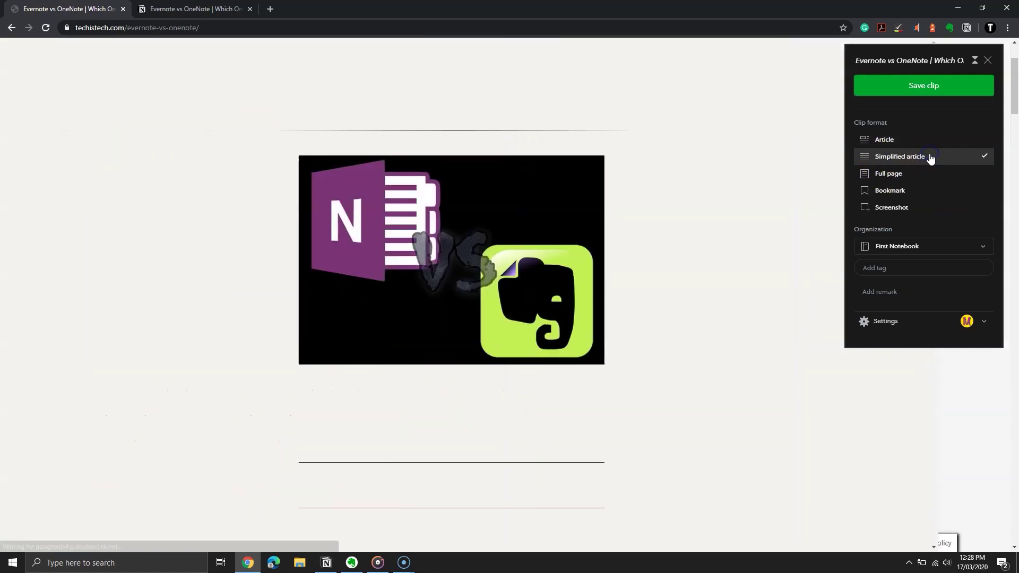
{"action": "left_click", "coordinate": [920, 177]}
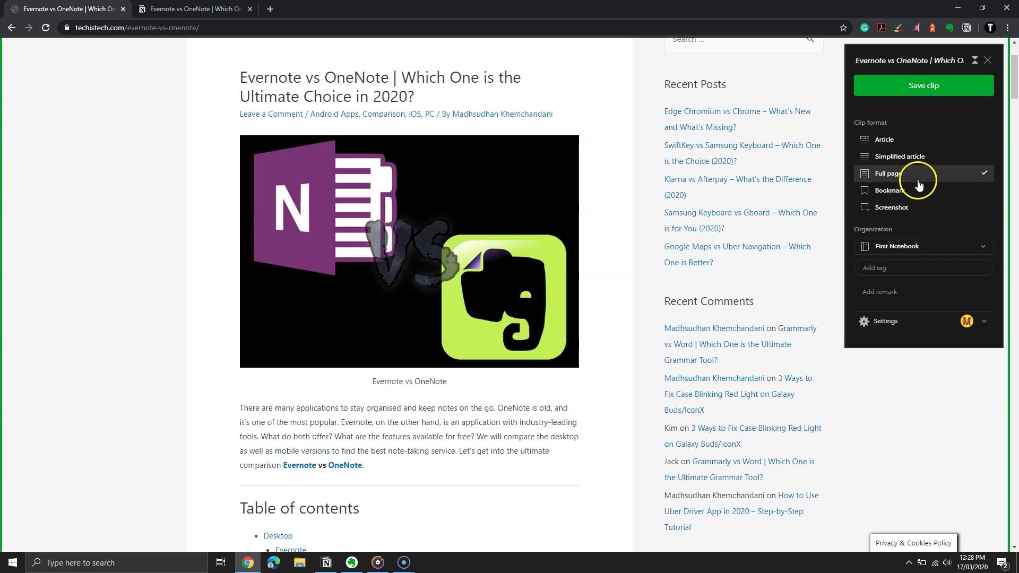
{"action": "left_click", "coordinate": [915, 192]}
Step: Capture a screenshot clip of the article and sidebar area with Evernote's clipper, and close the clipper without saving
{"action": "left_click", "coordinate": [915, 205]}
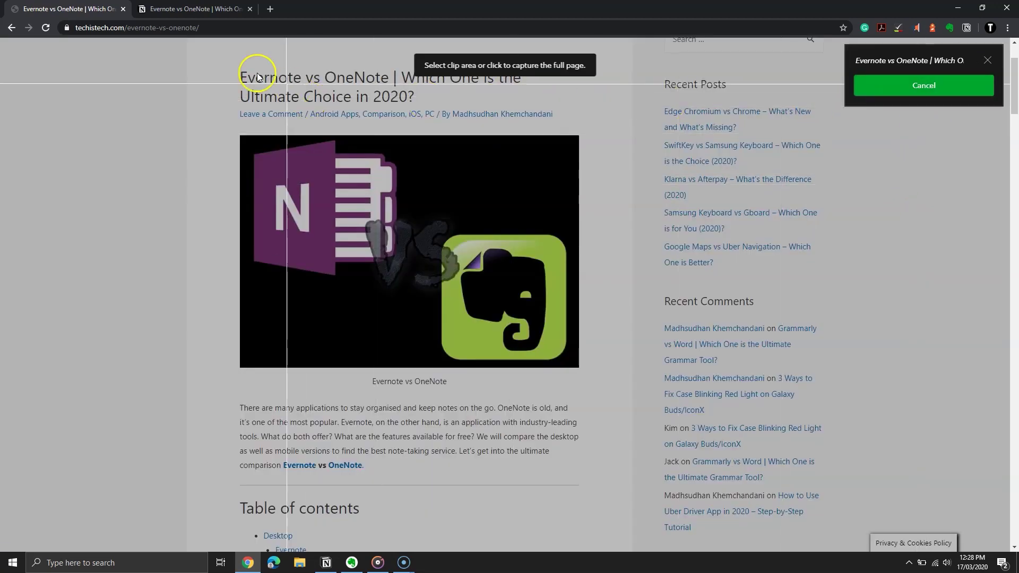
{"action": "left_click_drag", "start_coordinate": [190, 53], "coordinate": [997, 449]}
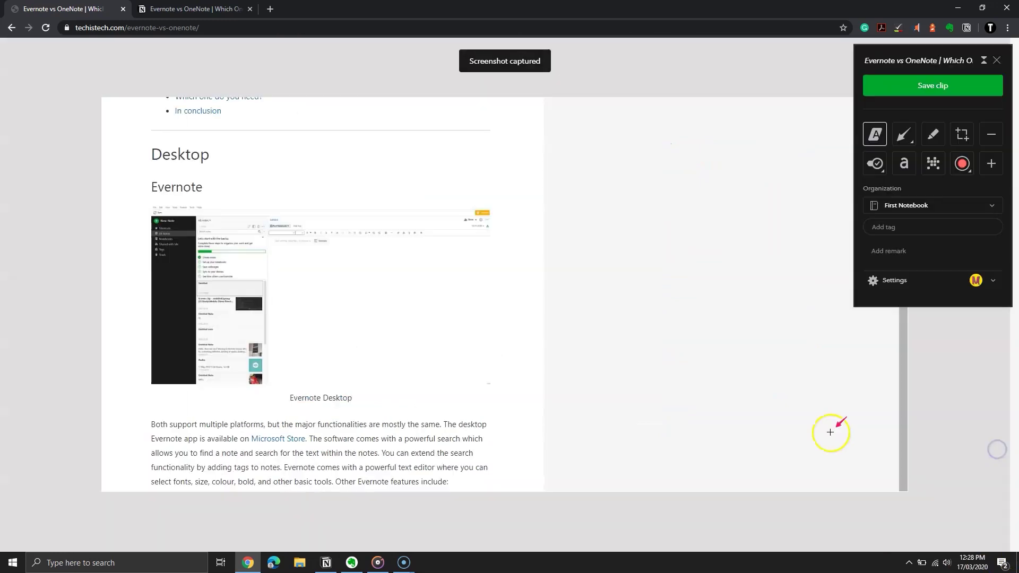
{"action": "left_click", "coordinate": [999, 60]}
Step: Reopen Evernote's clipper in Article format, expand the clip area to the whole post, shrink it to the heading, and expand it again
{"action": "left_click", "coordinate": [951, 30]}
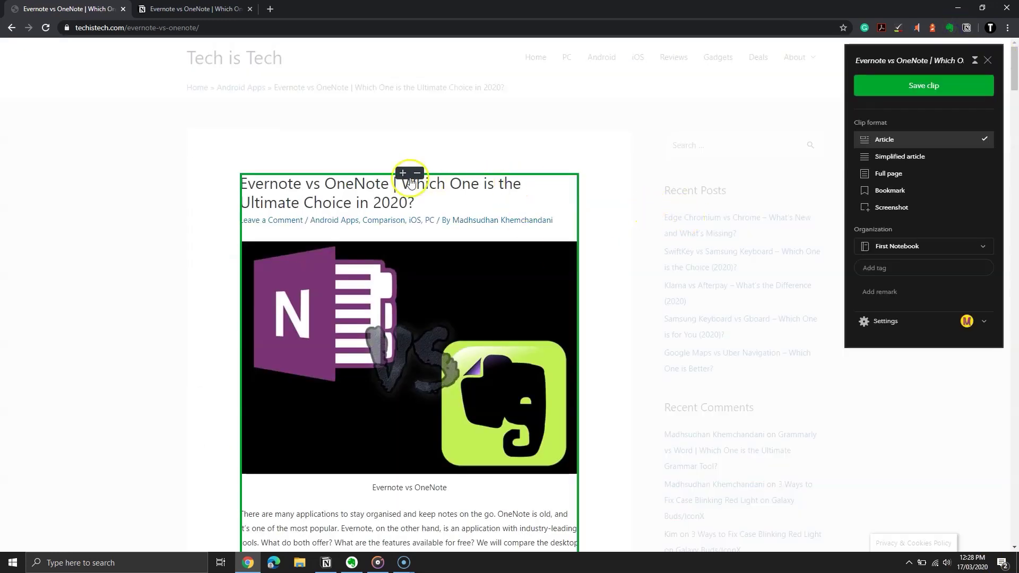
{"action": "scroll", "coordinate": [525, 292], "scroll_direction": "down", "scroll_amount": 3}
{"action": "scroll", "coordinate": [549, 334], "scroll_direction": "up", "scroll_amount": 3}
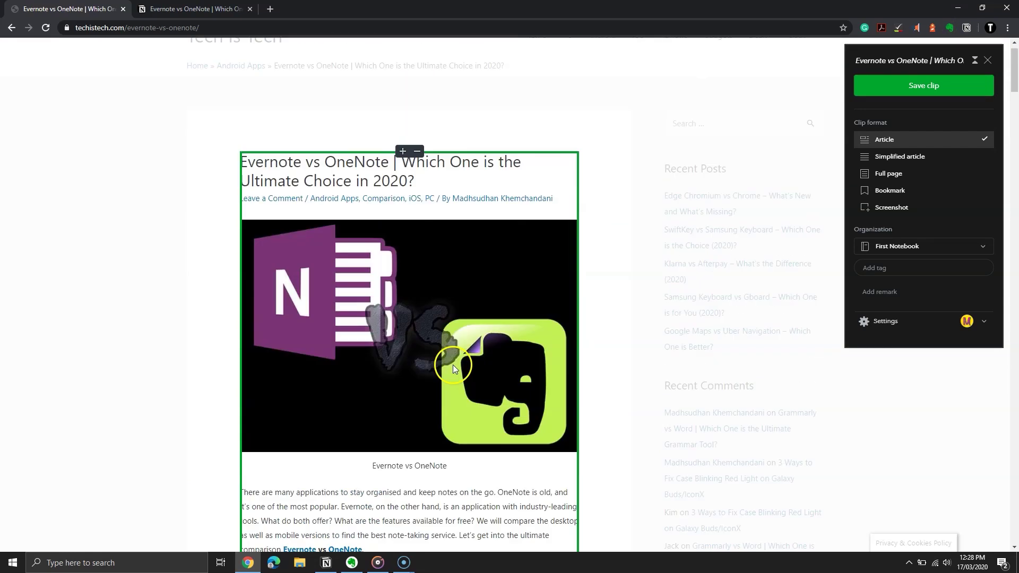
{"action": "left_click", "coordinate": [403, 173]}
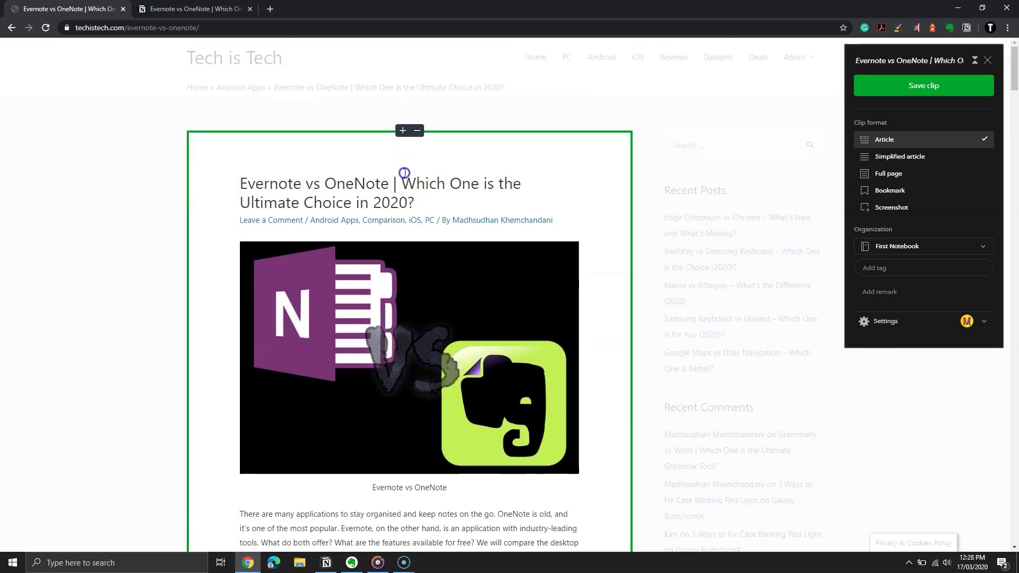
{"action": "left_click", "coordinate": [418, 133]}
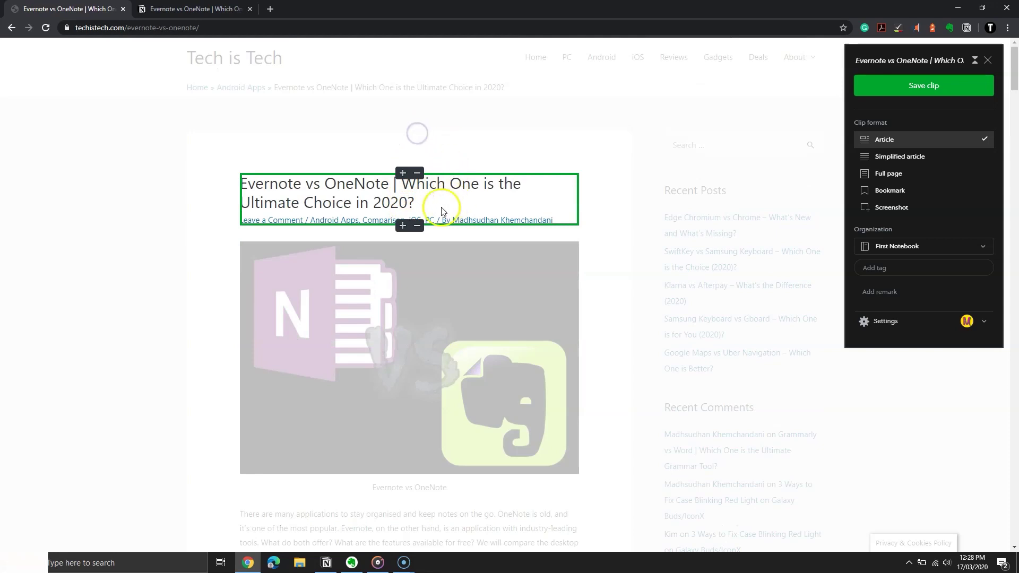
{"action": "left_click", "coordinate": [403, 173]}
{"action": "scroll", "coordinate": [421, 359], "scroll_direction": "down", "scroll_amount": 15}
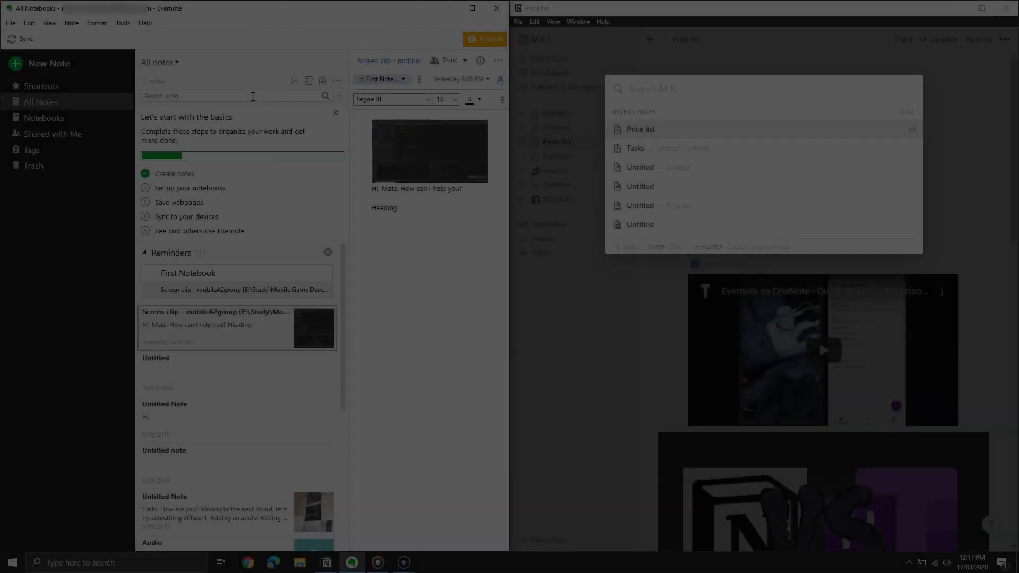
Step: Search the Evernote notes for "different" and the Notion workspace for "gadgets", and open the "I like gadgets" match in Price list
{"action": "type", "text": "erent"}
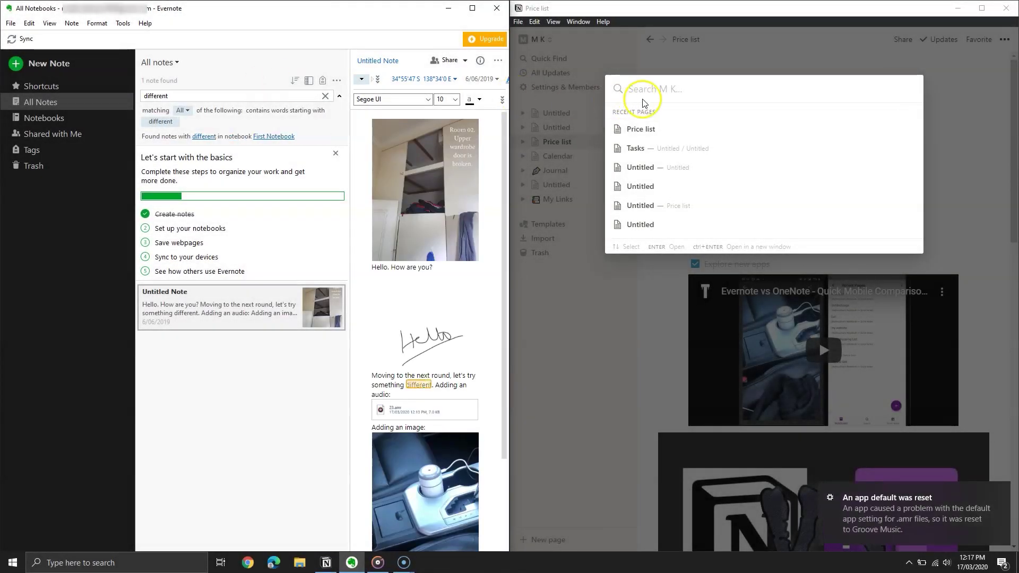
{"action": "left_click", "coordinate": [676, 89]}
{"action": "type", "text": "gadgets"}
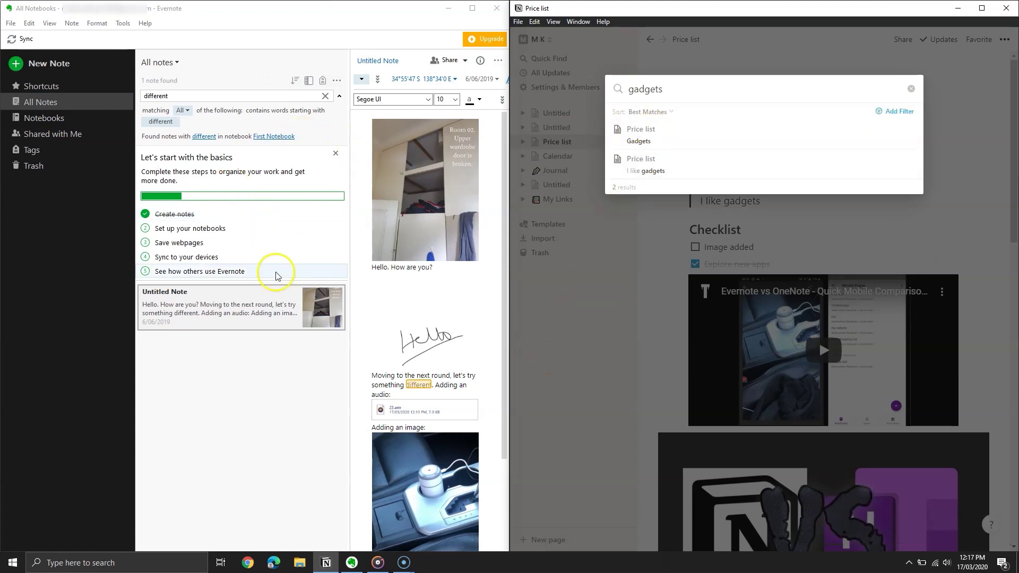
{"action": "left_click", "coordinate": [865, 177]}
Step: Open the sharing options of Notion's Price list page and of the Evernote note, and move Evernote's share dialog into full view
{"action": "left_click", "coordinate": [903, 40]}
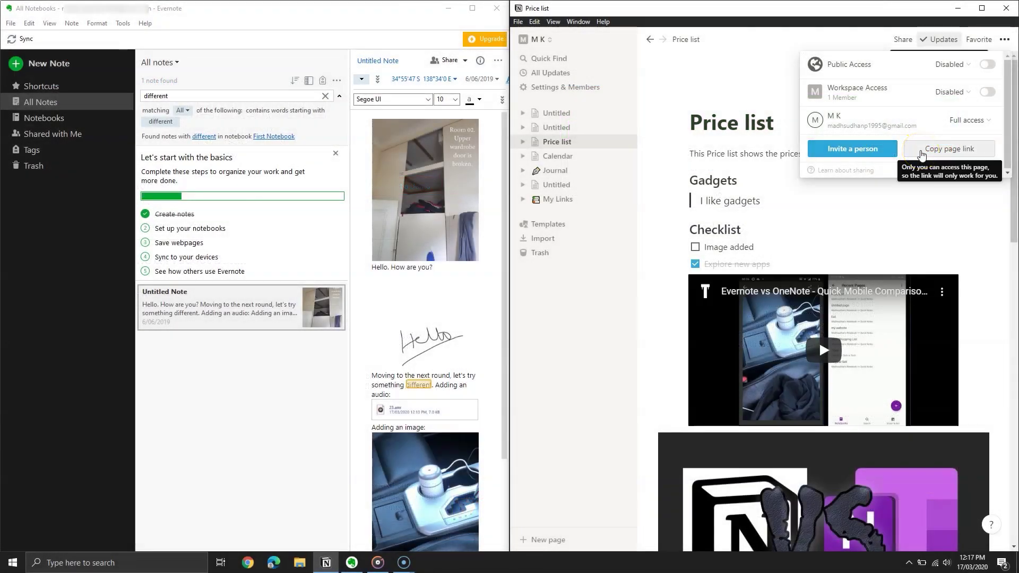
{"action": "left_click", "coordinate": [446, 60]}
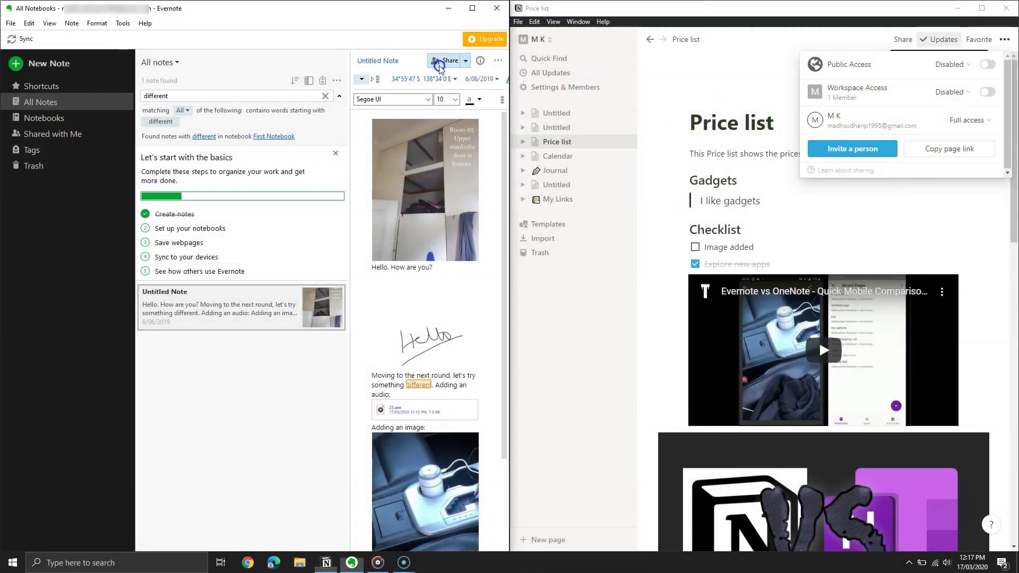
{"action": "left_click_drag", "start_coordinate": [297, 185], "coordinate": [540, 165]}
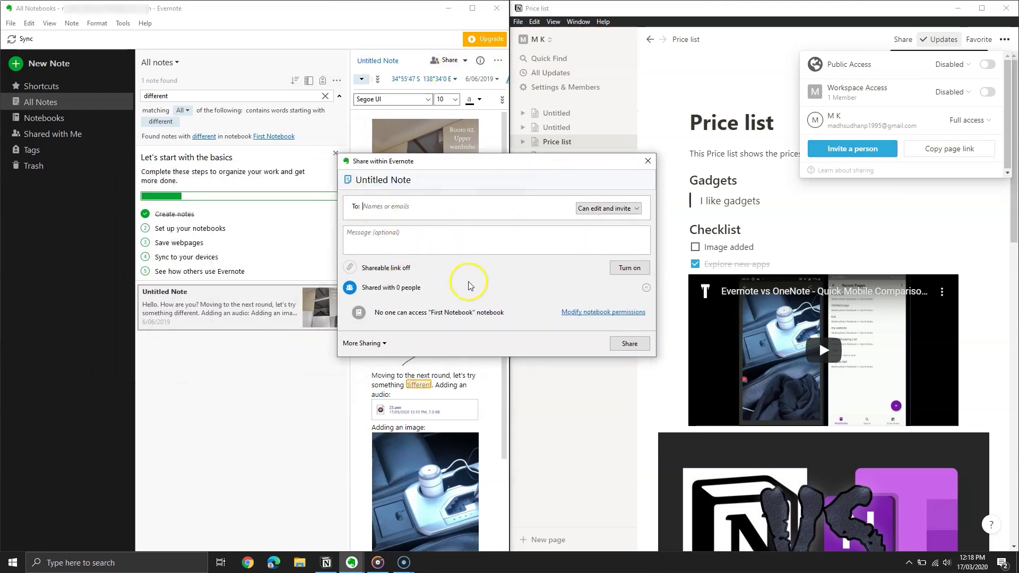